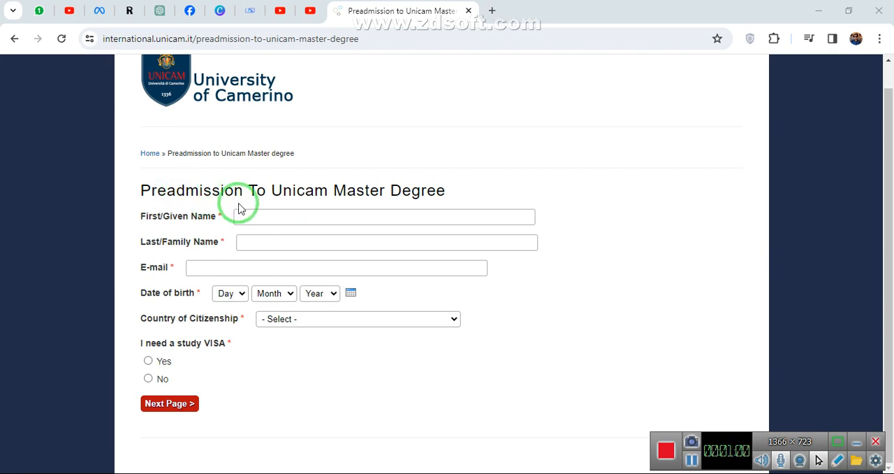
# Fill in the applicant's first name, last name, e-mail and country of citizenship with the saved autofill entries.
pyautogui.click(261, 219)
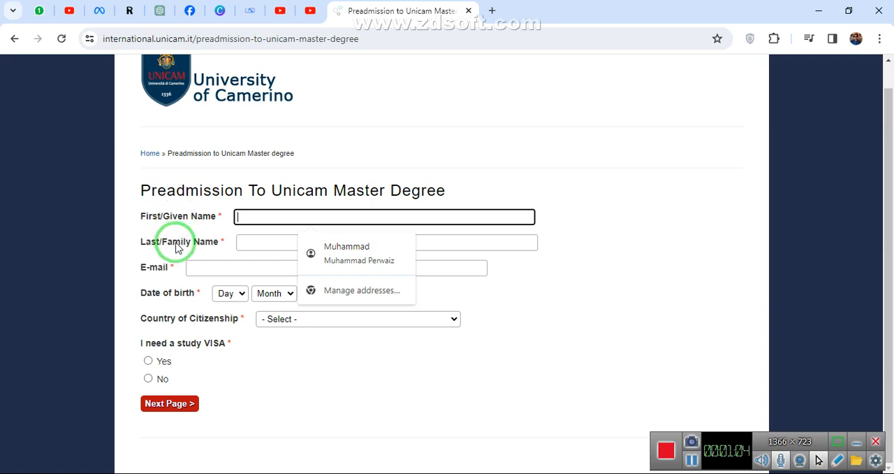
pyautogui.click(310, 251)
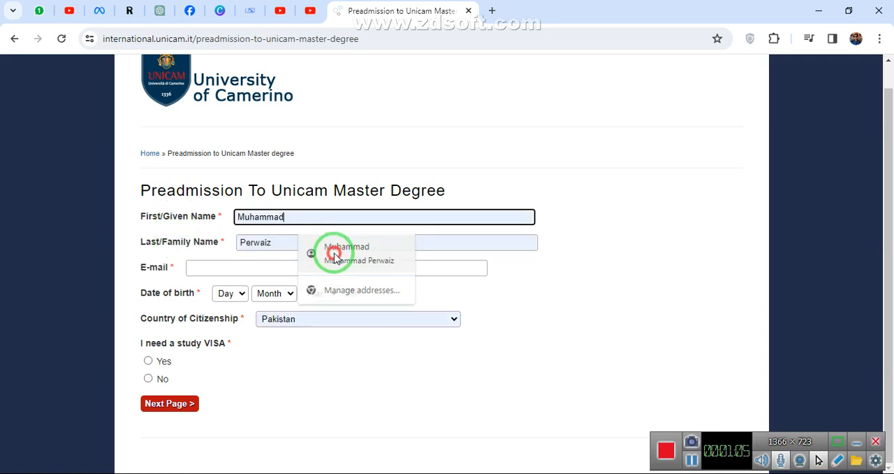
pyautogui.click(195, 268)
pyautogui.click(266, 295)
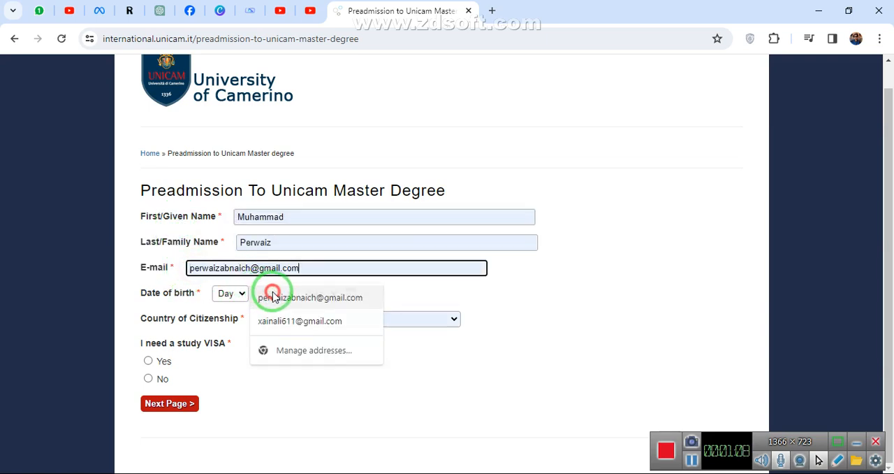
# Set the day, month and year of the applicant's date of birth.
pyautogui.click(170, 292)
pyautogui.doubleClick(170, 291)
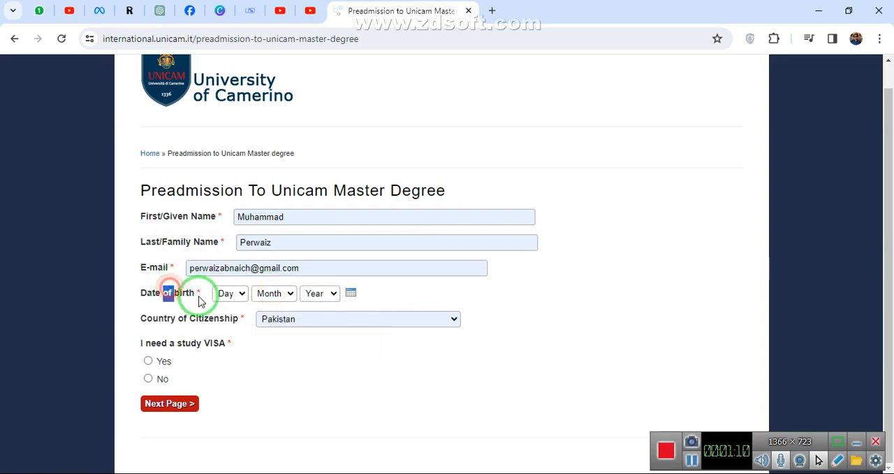
pyautogui.click(216, 297)
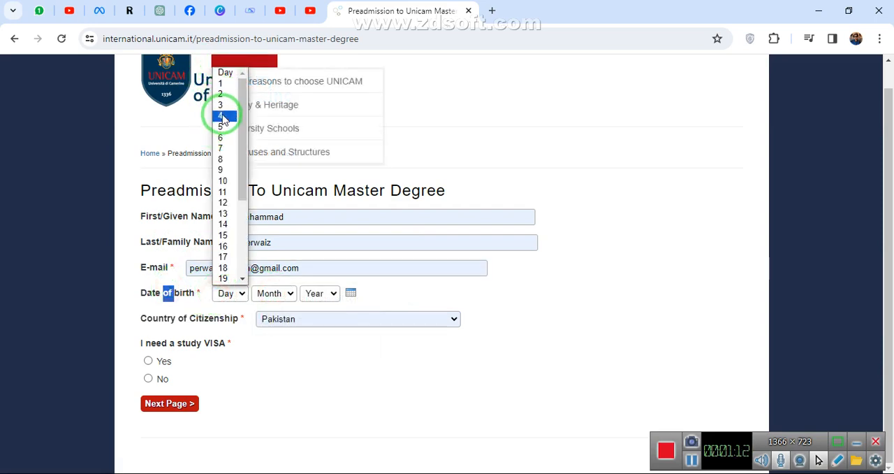
pyautogui.click(222, 84)
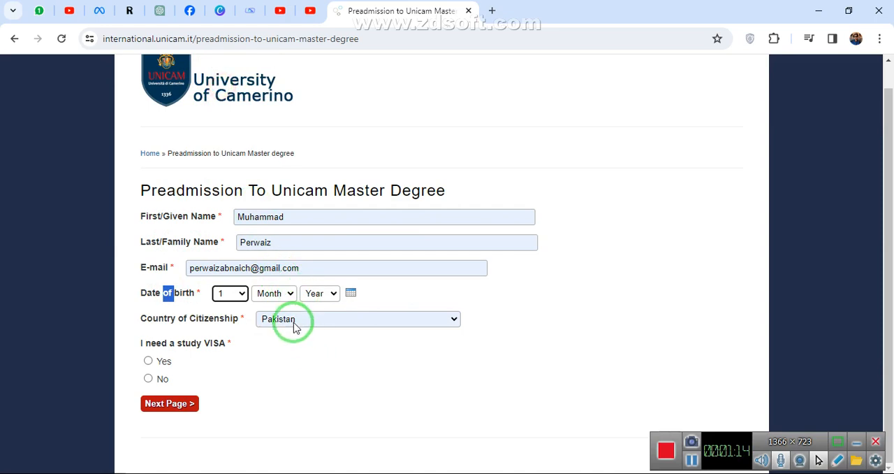
pyautogui.click(283, 294)
pyautogui.click(286, 319)
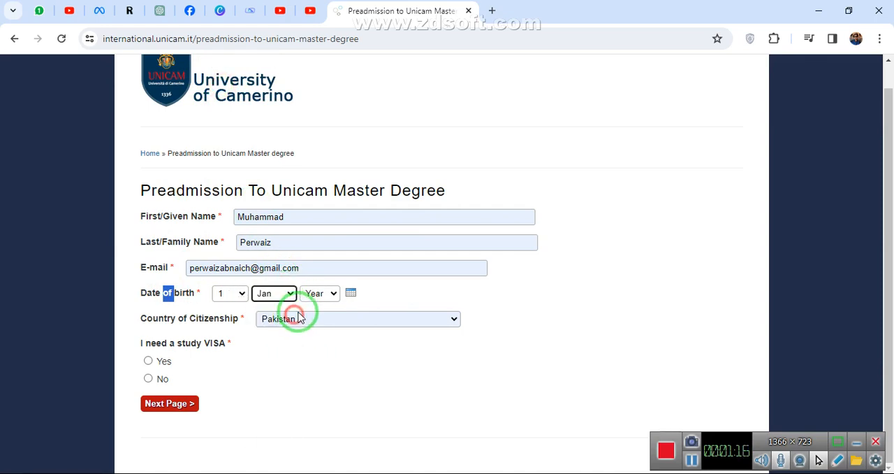
pyautogui.click(315, 296)
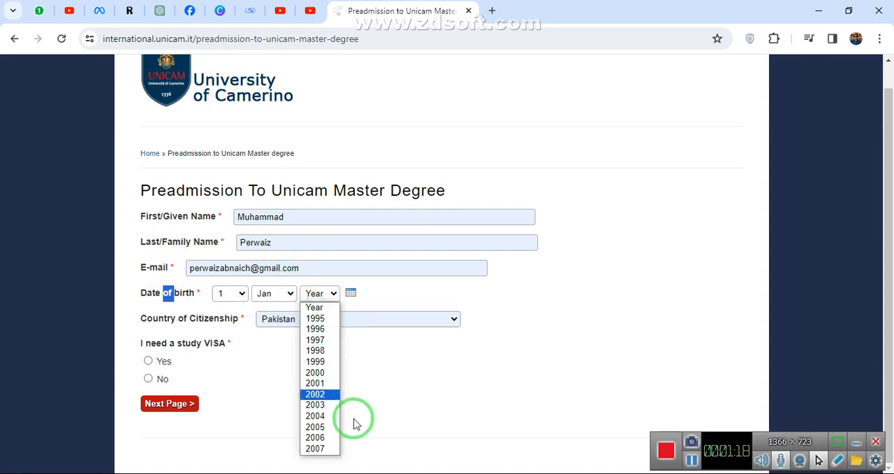
pyautogui.click(316, 361)
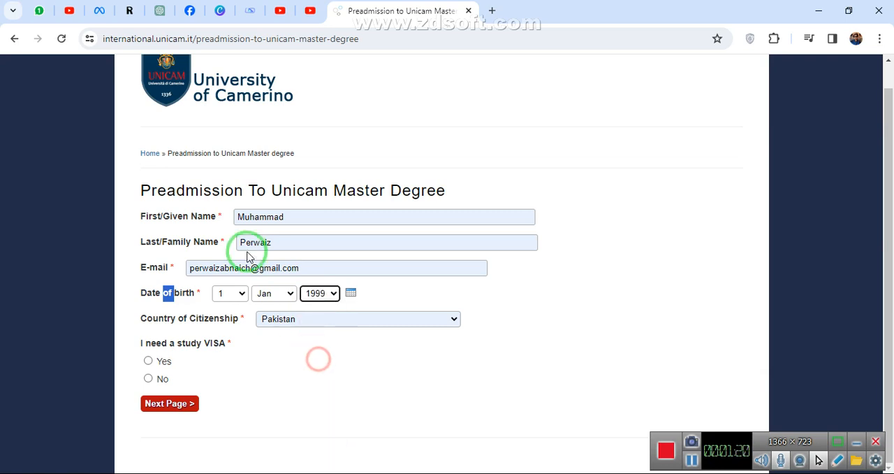
# Correct the applicant's e-mail address by replacing the end of the part before the @ sign.
pyautogui.click(253, 270)
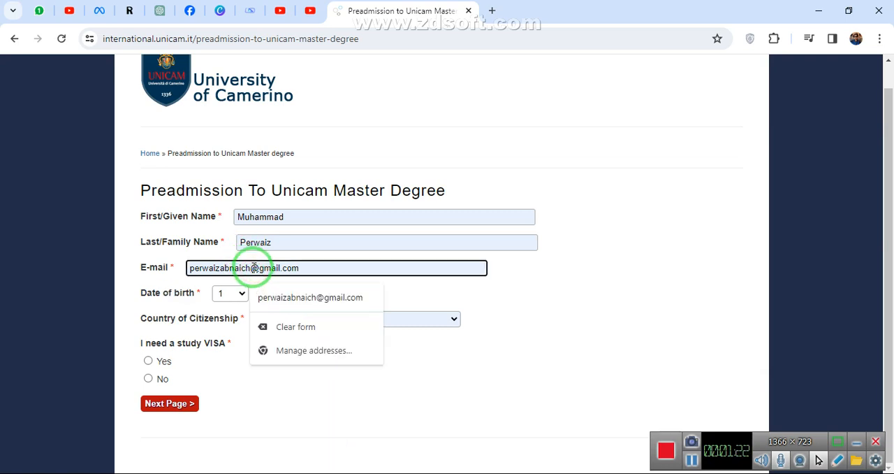
pyautogui.press('BackSpace')
pyautogui.press('BackSpace')
pyautogui.press('BackSpace')
pyautogui.press('BackSpace')
pyautogui.press('BackSpace')
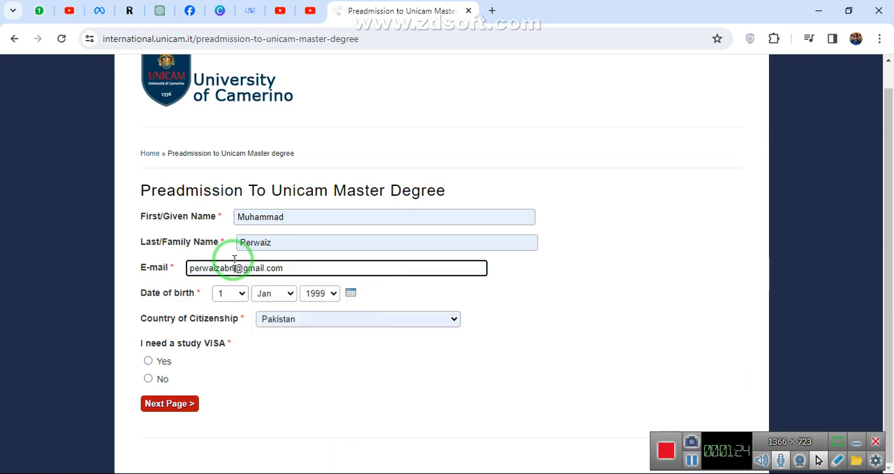
pyautogui.write('01')
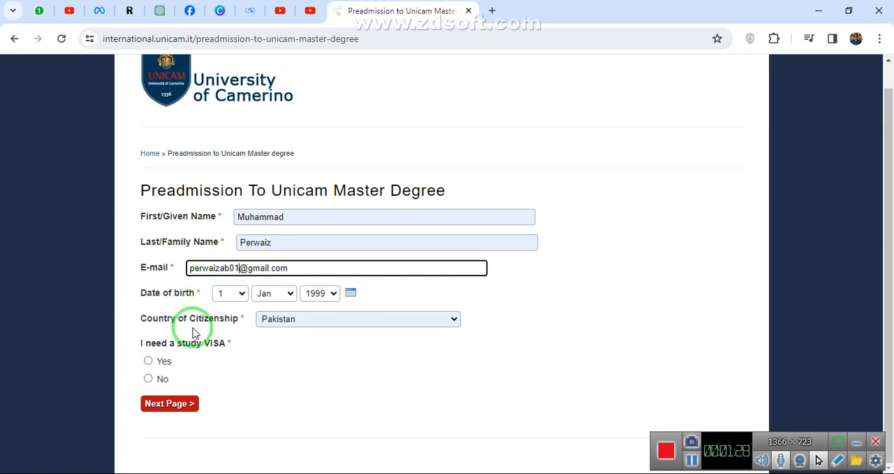
# Answer Yes to needing a study VISA and continue to the next page of the form.
pyautogui.click(148, 361)
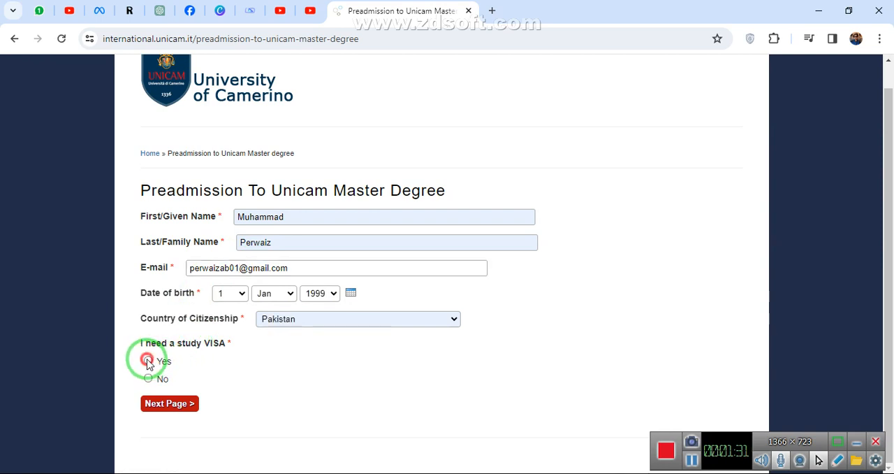
pyautogui.click(188, 412)
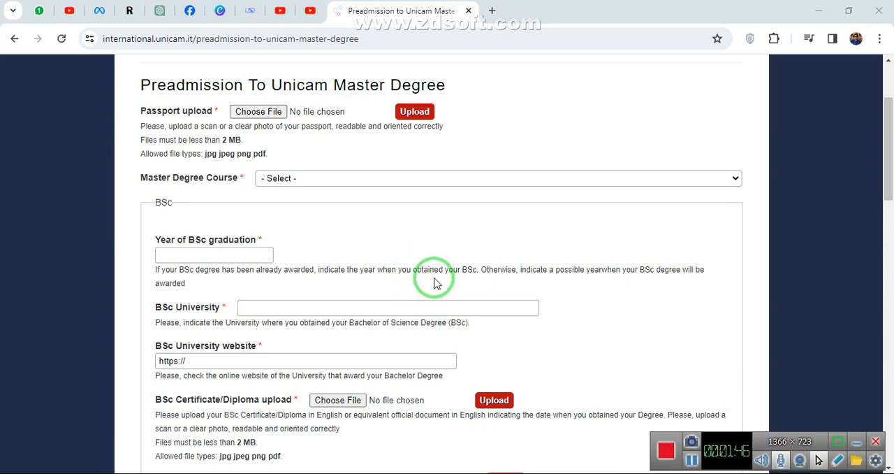
# Upload A.jpg from New folder on the Desktop as the passport scan.
pyautogui.scroll(1, 436, 280)
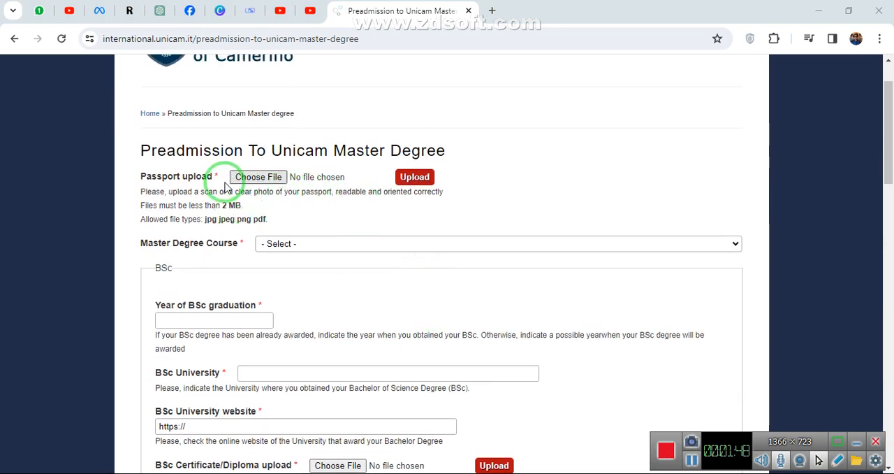
pyautogui.click(185, 176)
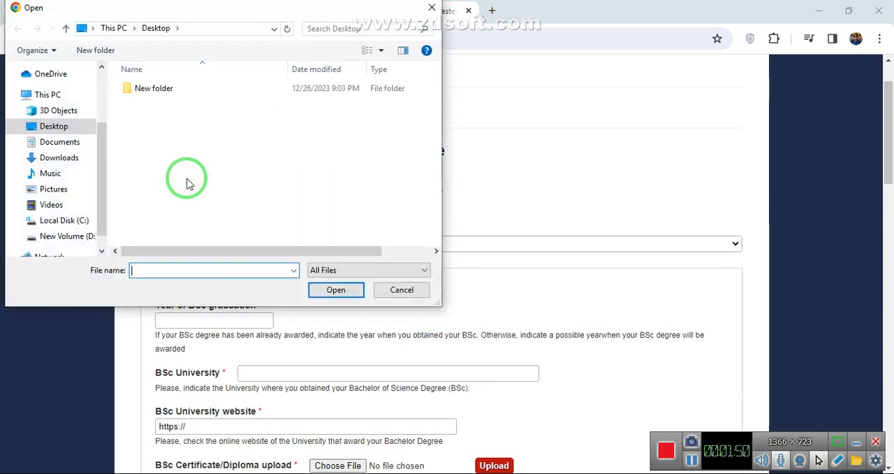
pyautogui.click(387, 290)
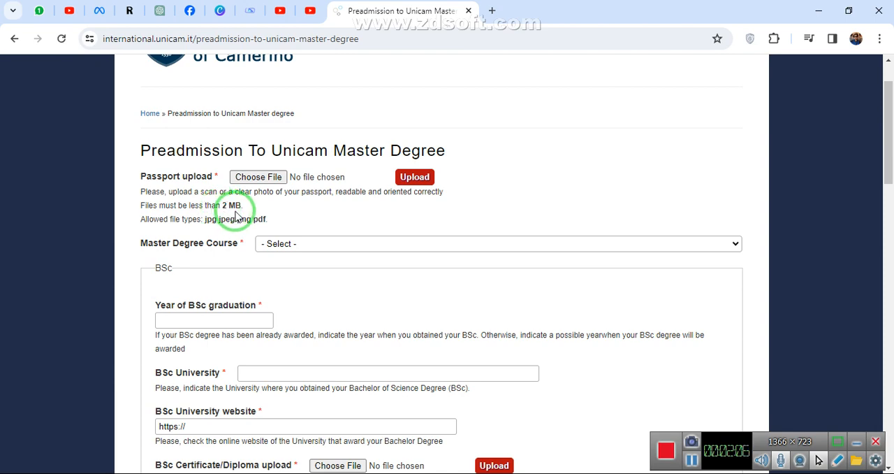
pyautogui.click(264, 179)
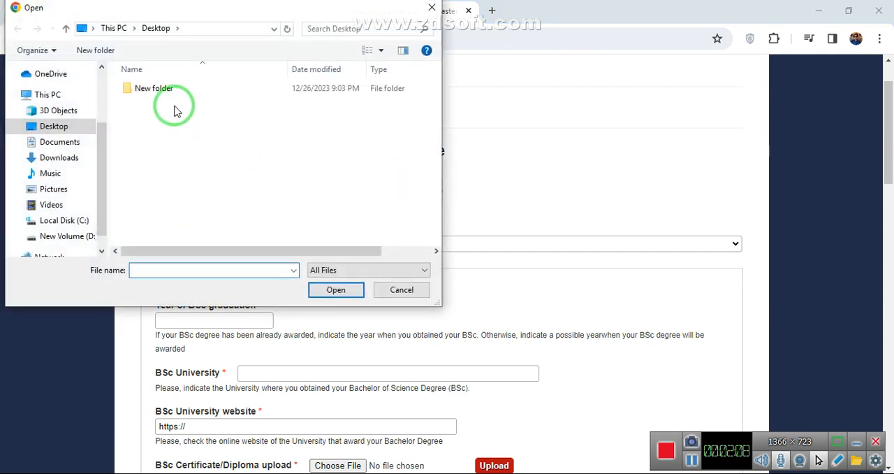
pyautogui.doubleClick(154, 93)
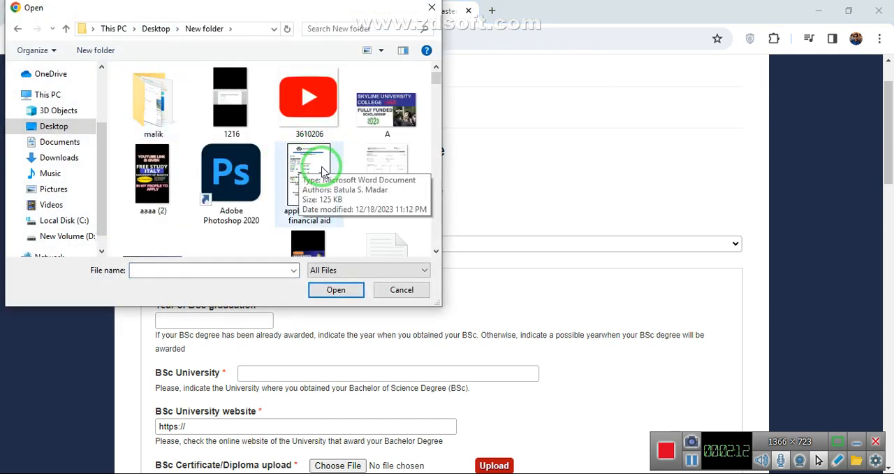
pyautogui.doubleClick(370, 114)
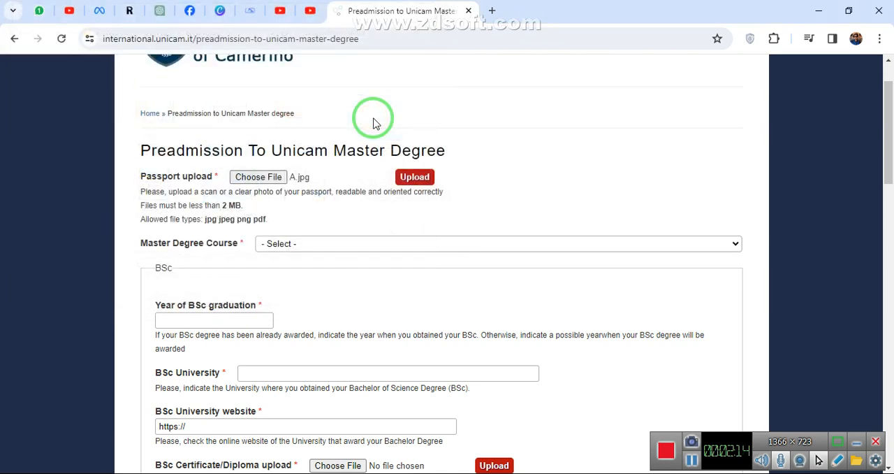
pyautogui.click(411, 177)
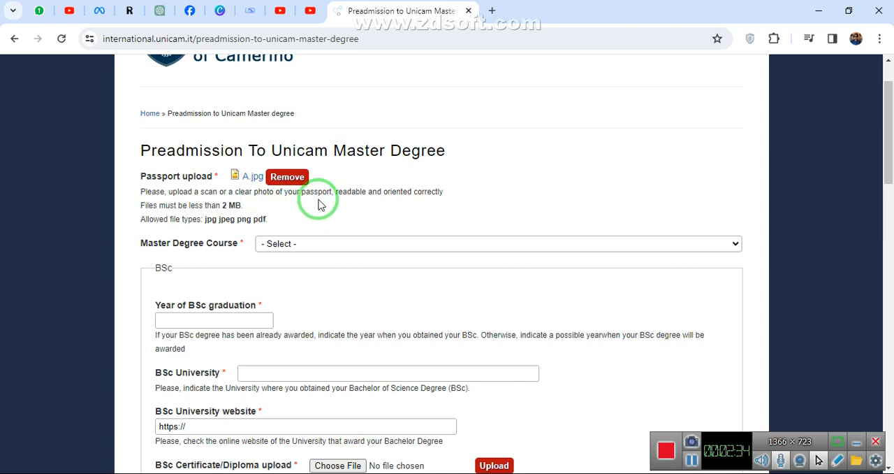
# Choose COMPUTER SCIENCE (MSc – in English) as the Master Degree Course.
pyautogui.scroll(-1, 279, 203)
pyautogui.click(297, 182)
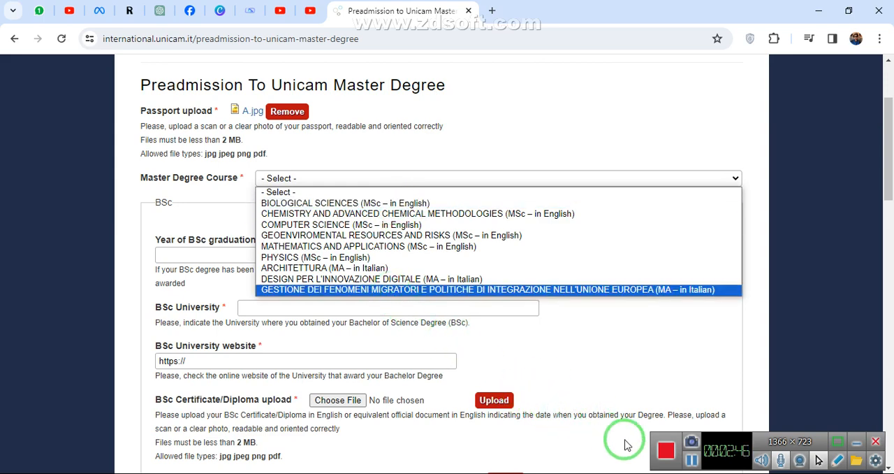
pyautogui.click(691, 460)
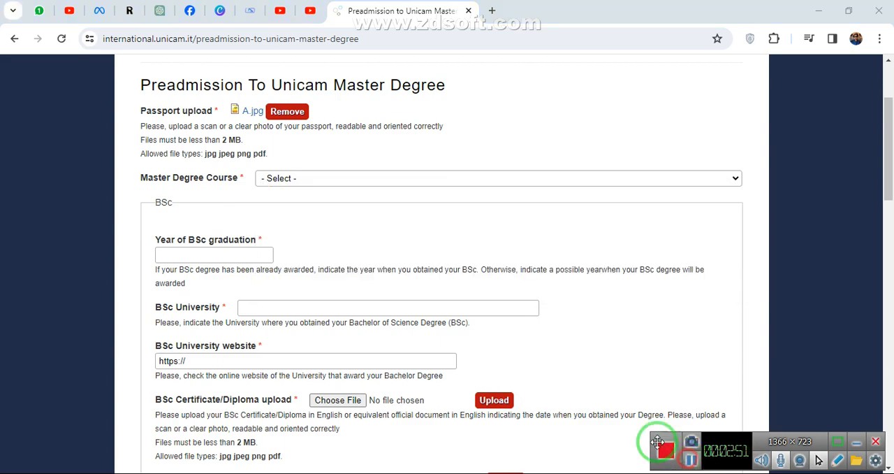
pyautogui.click(466, 176)
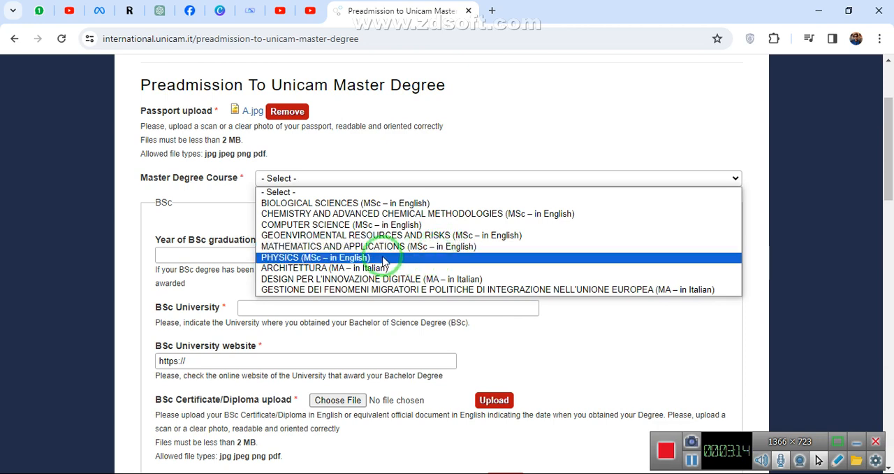
pyautogui.click(434, 235)
pyautogui.press('Up')
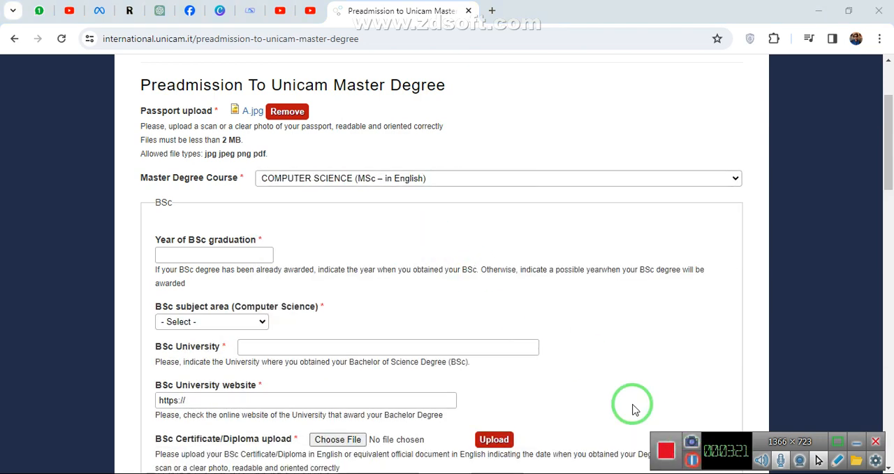
# Enter 2023 as the year of BSc graduation and choose Computer Science as the BSc subject area.
pyautogui.click(221, 258)
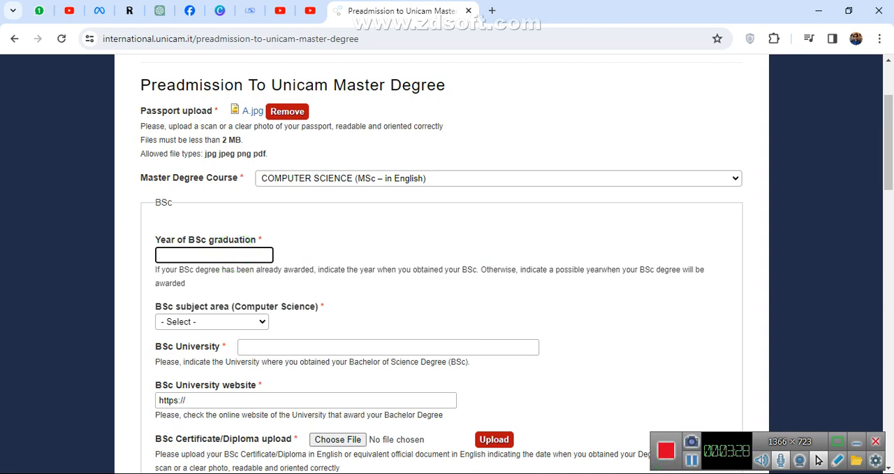
pyautogui.click(549, 371)
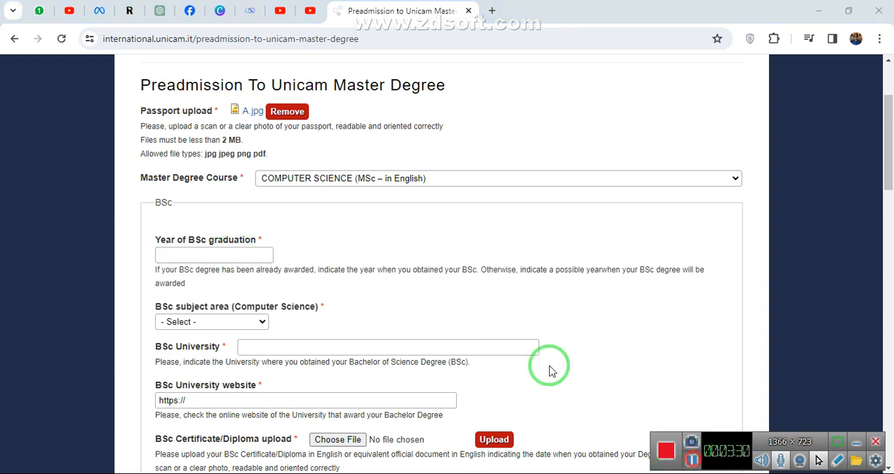
pyautogui.click(224, 248)
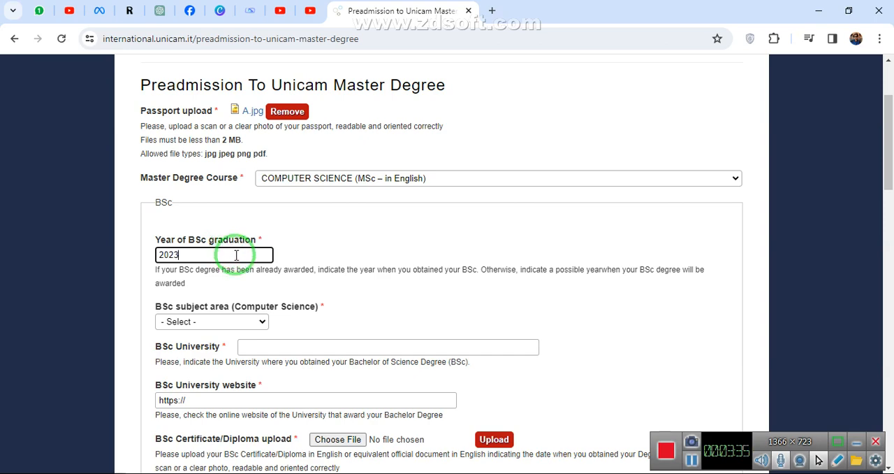
pyautogui.scroll(-1, 238, 259)
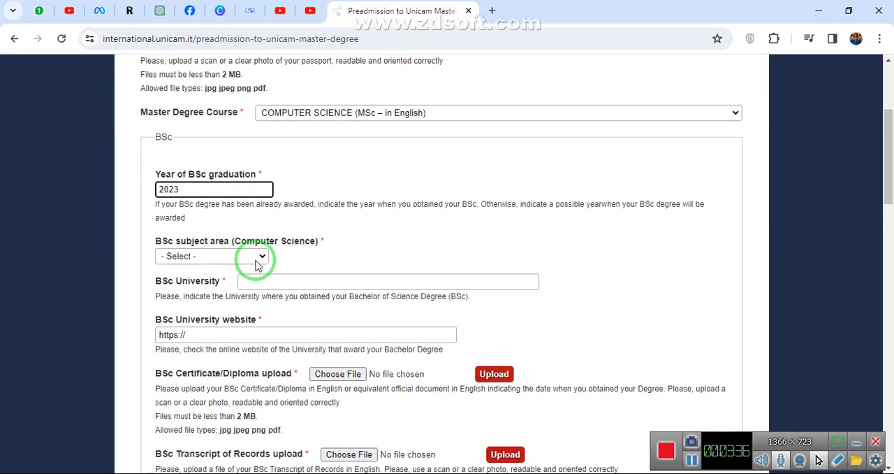
pyautogui.click(202, 258)
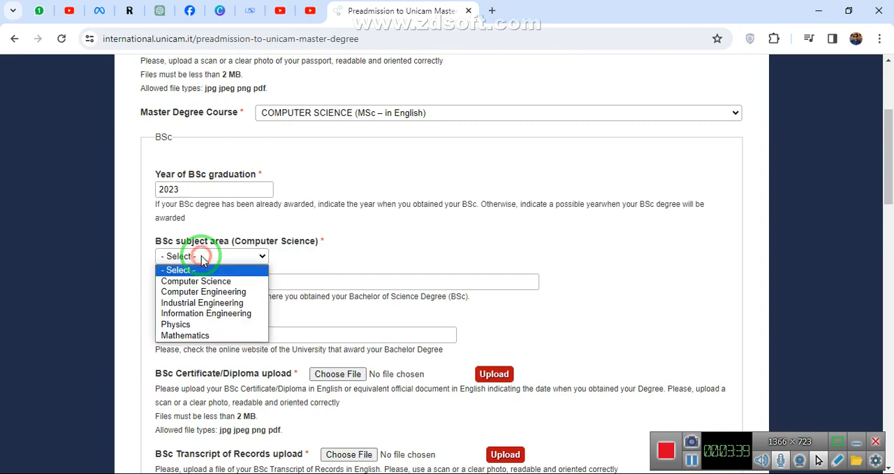
pyautogui.click(217, 281)
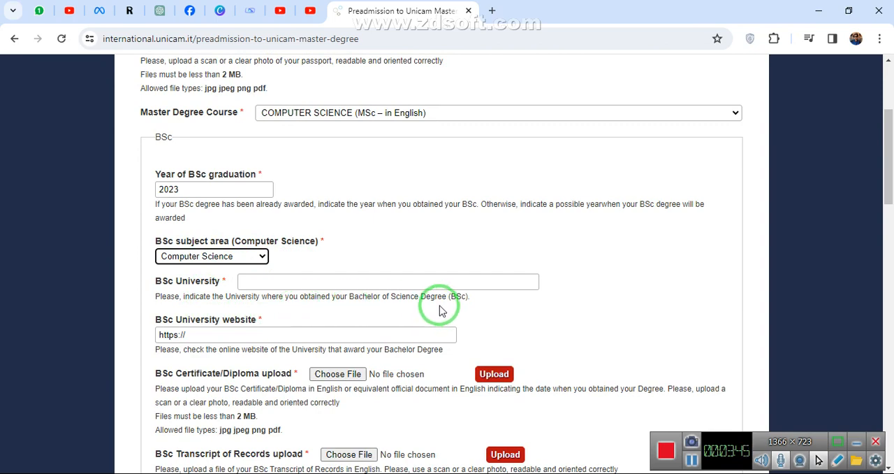
# Enter "iub bahawalpur" as the BSc University and search Google for that name in a new tab.
pyautogui.click(430, 285)
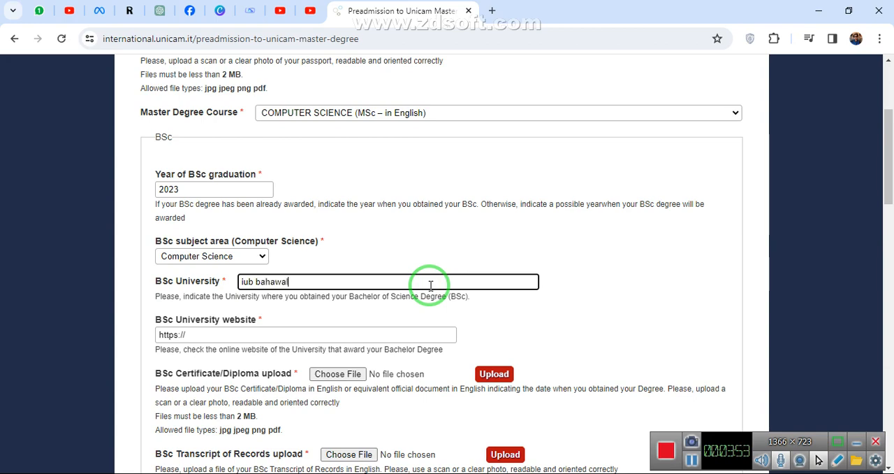
pyautogui.scroll(-1, 427, 285)
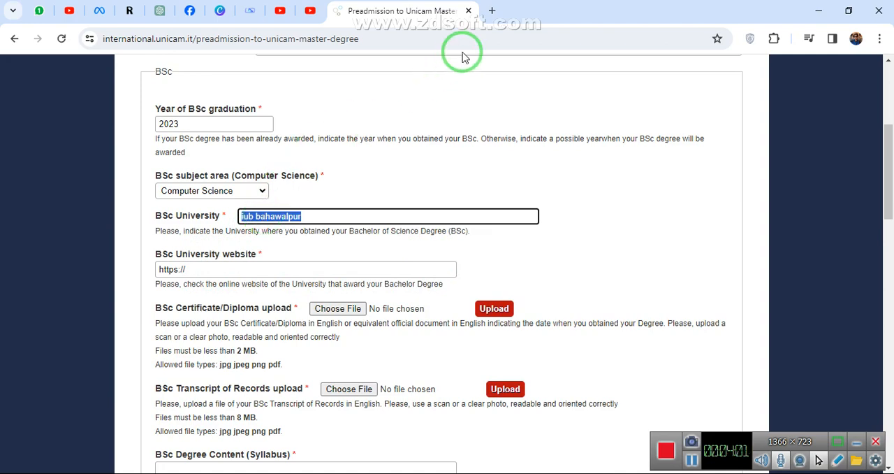
pyautogui.click(491, 11)
pyautogui.write('iub bahawalpur')
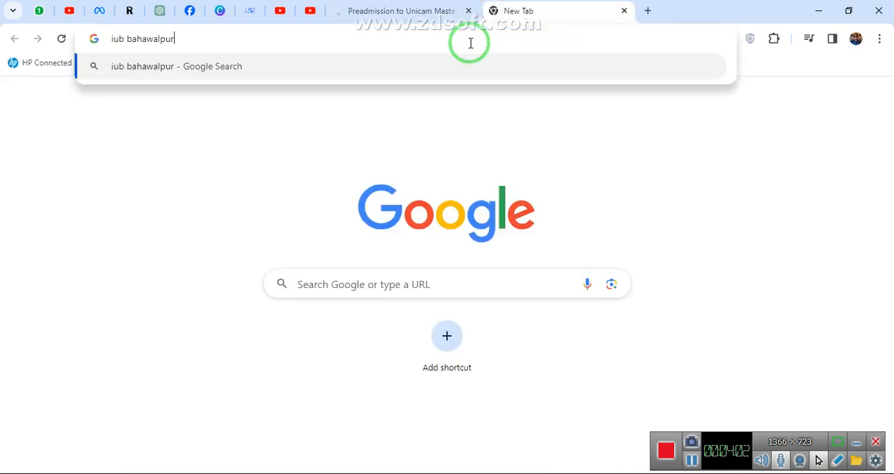
pyautogui.press('Return')
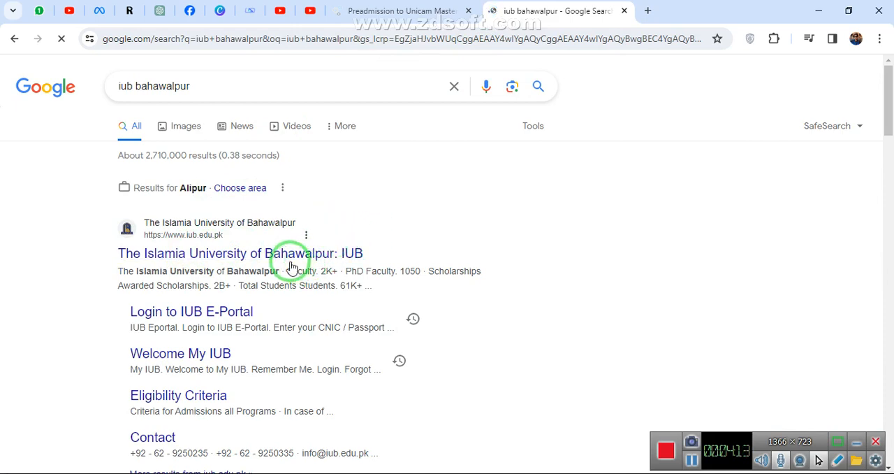
pyautogui.click(179, 244)
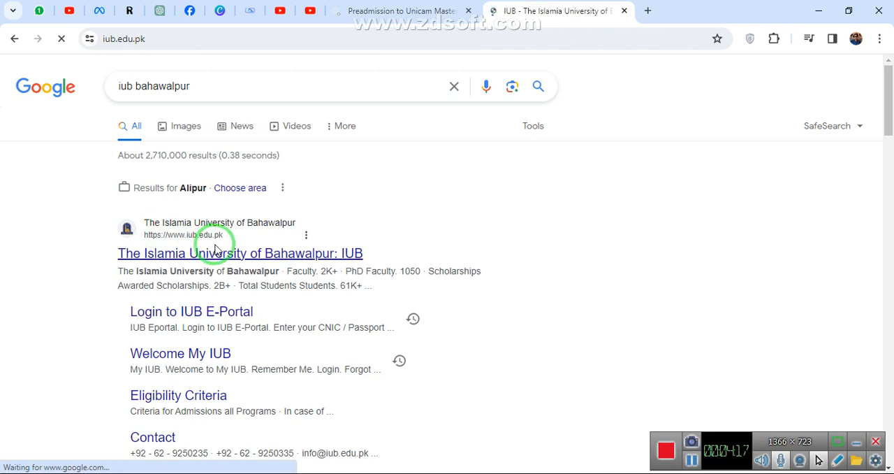
pyautogui.click(160, 41)
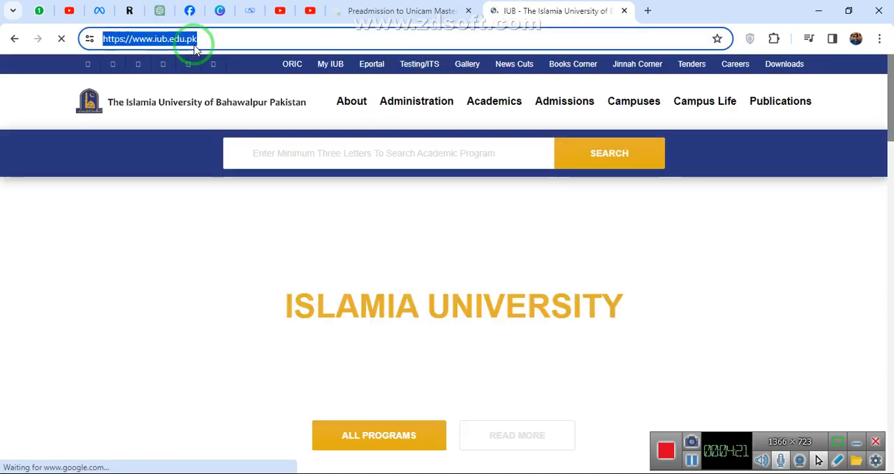
pyautogui.moveTo(210, 40); pyautogui.dragTo(137, 43)
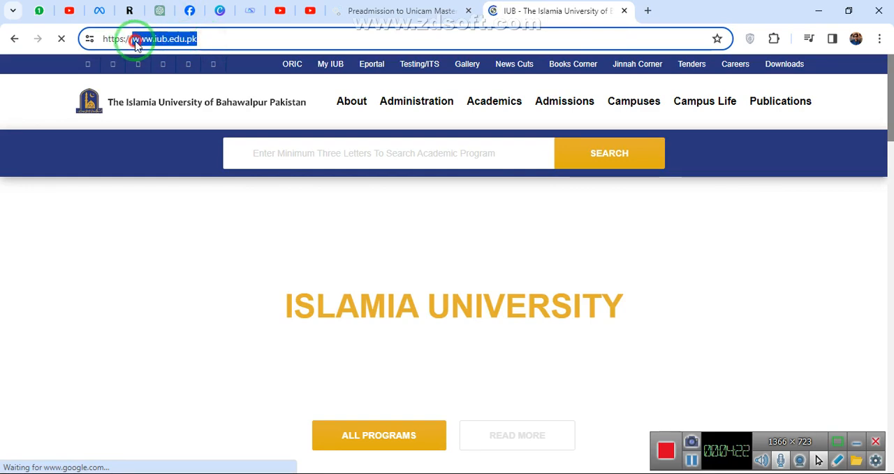
pyautogui.click(398, 10)
pyautogui.click(299, 265)
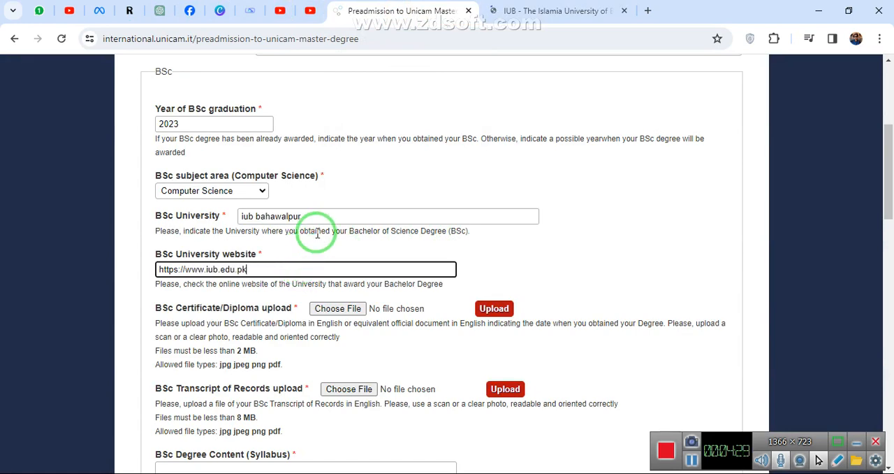
# Upload A.jpg as the BSc Certificate/Diploma.
pyautogui.scroll(-1, 318, 245)
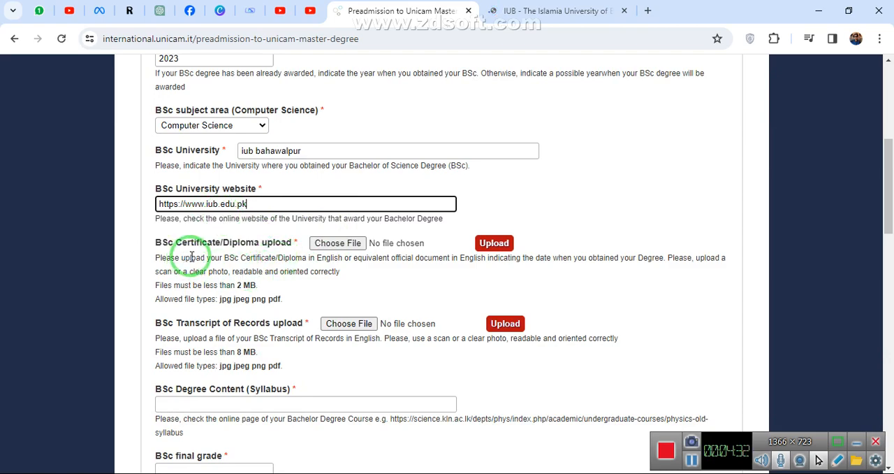
pyautogui.click(338, 243)
pyautogui.doubleClick(370, 125)
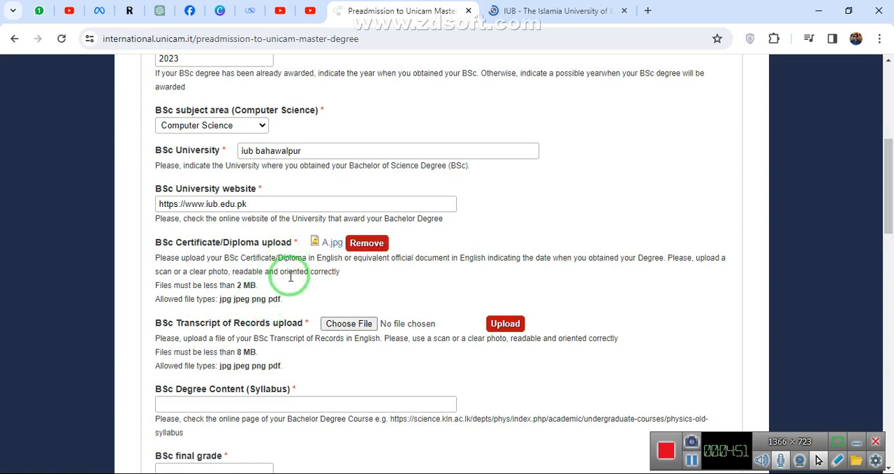
# Upload A.jpg as the BSc Transcript of Records.
pyautogui.scroll(-1, 265, 297)
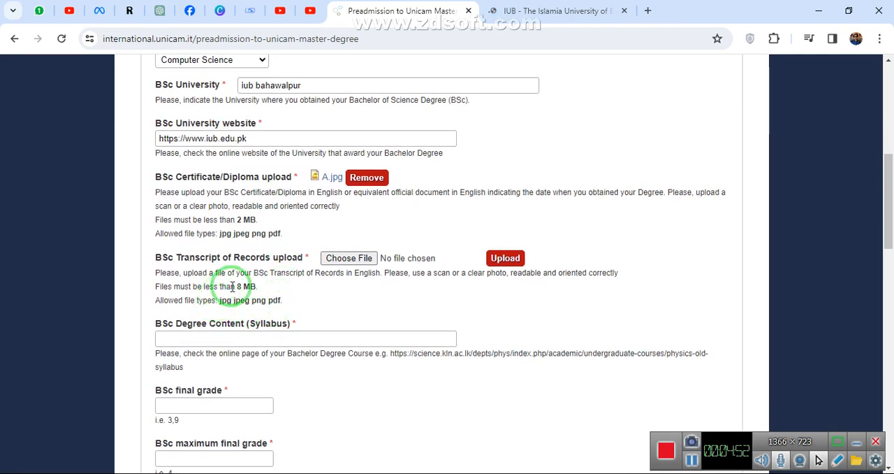
pyautogui.click(345, 267)
pyautogui.doubleClick(373, 136)
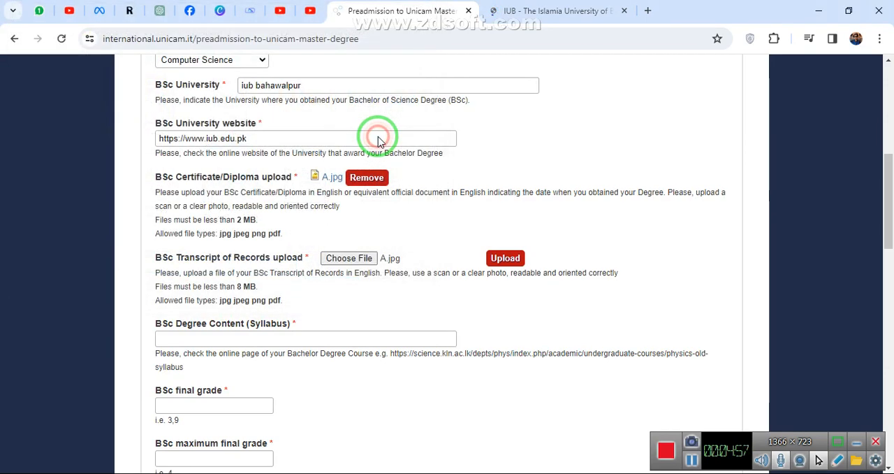
pyautogui.click(498, 260)
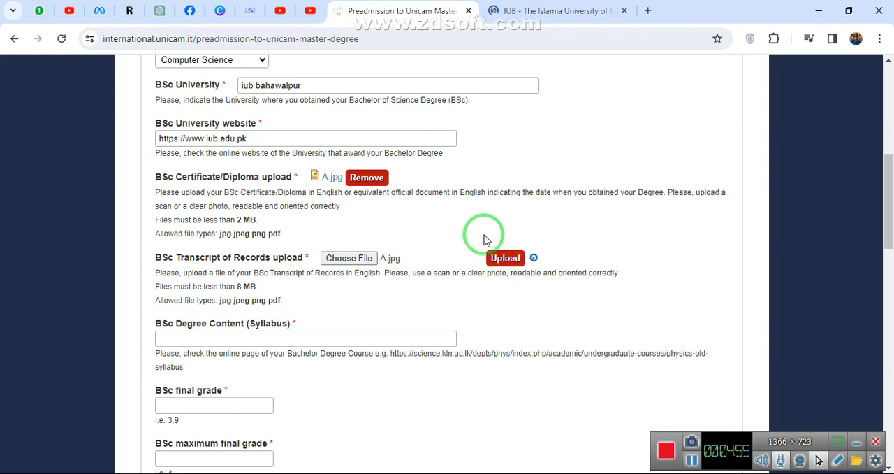
# Open the Department of Computer Science page on the Islamia University of Bahawalpur website for the degree content link.
pyautogui.scroll(-1, 479, 243)
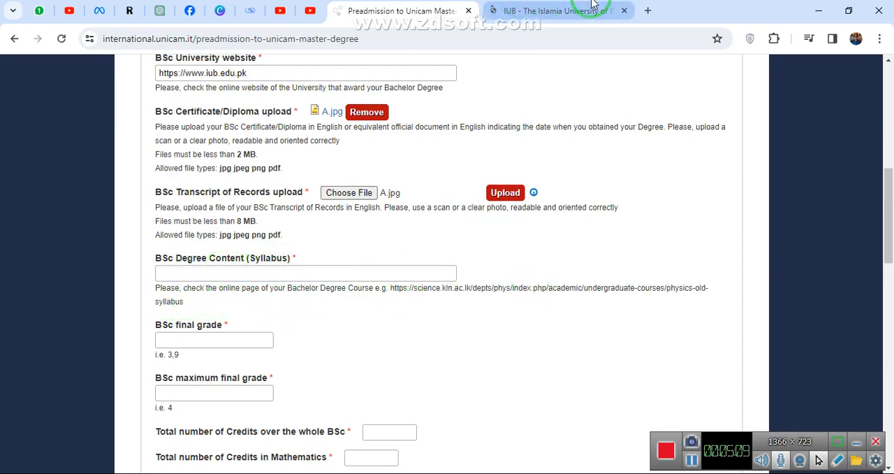
pyautogui.click(562, 15)
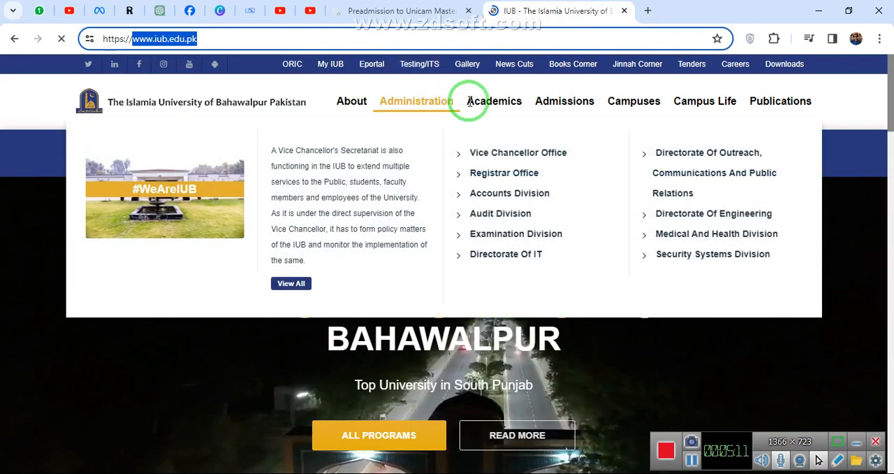
pyautogui.moveTo(498, 103)
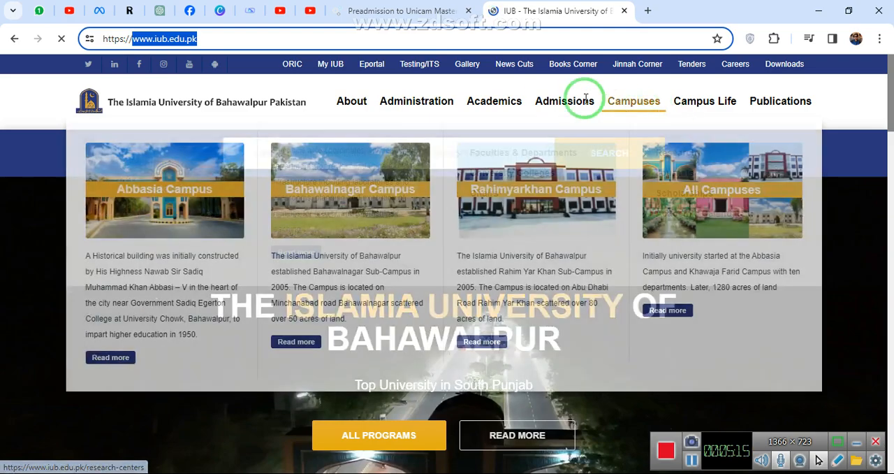
pyautogui.moveTo(561, 100)
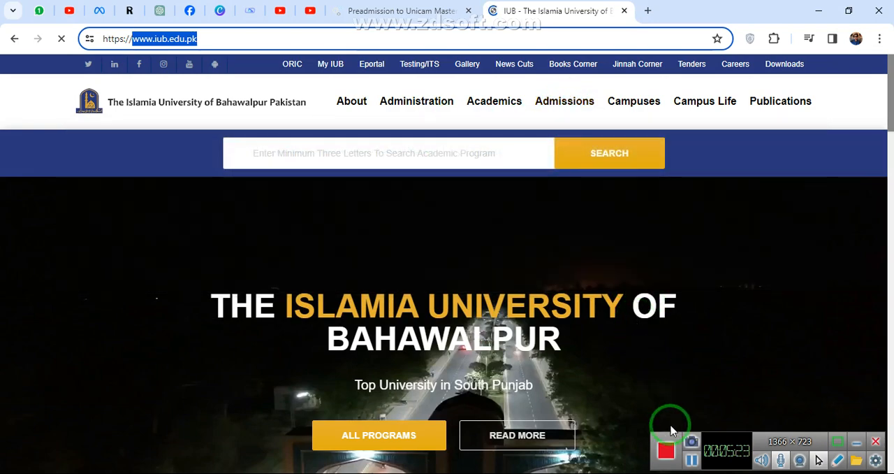
pyautogui.click(687, 458)
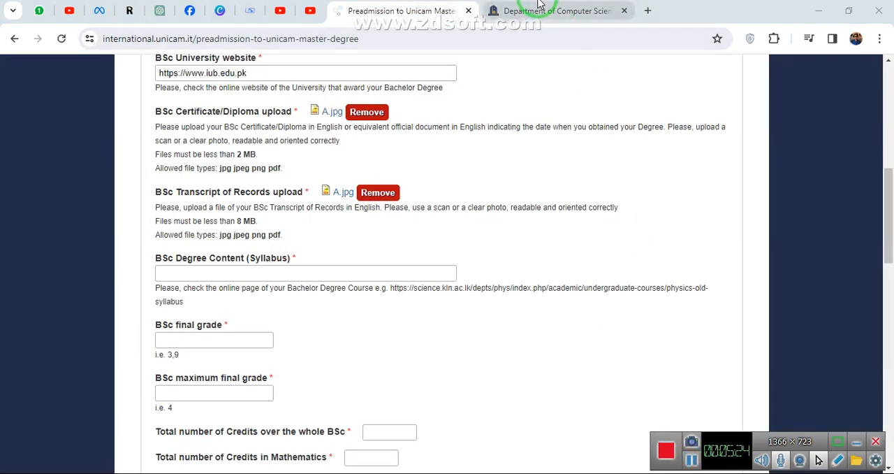
pyautogui.click(537, 10)
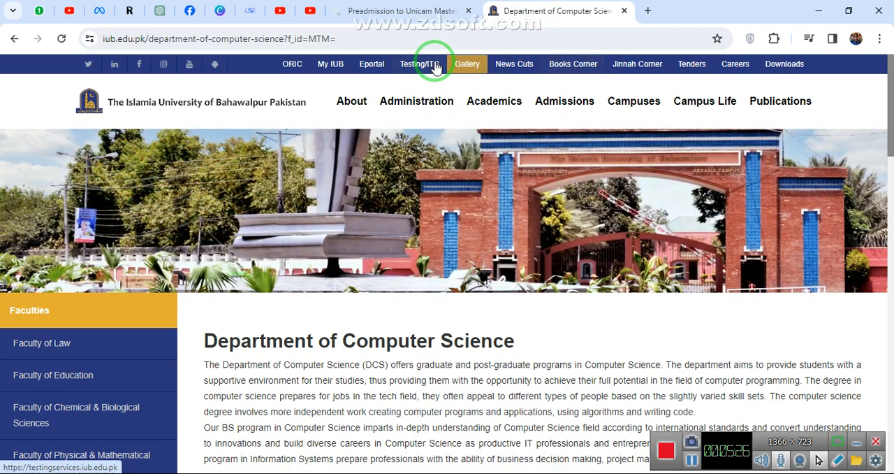
# Examine the Department of Computer Science page, including its faculties list, programme description and staff entries.
pyautogui.moveTo(477, 103)
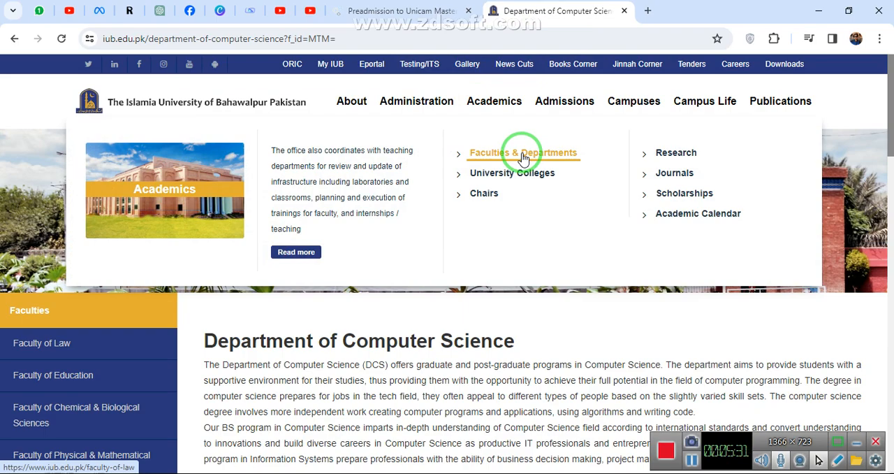
pyautogui.scroll(-4, 126, 395)
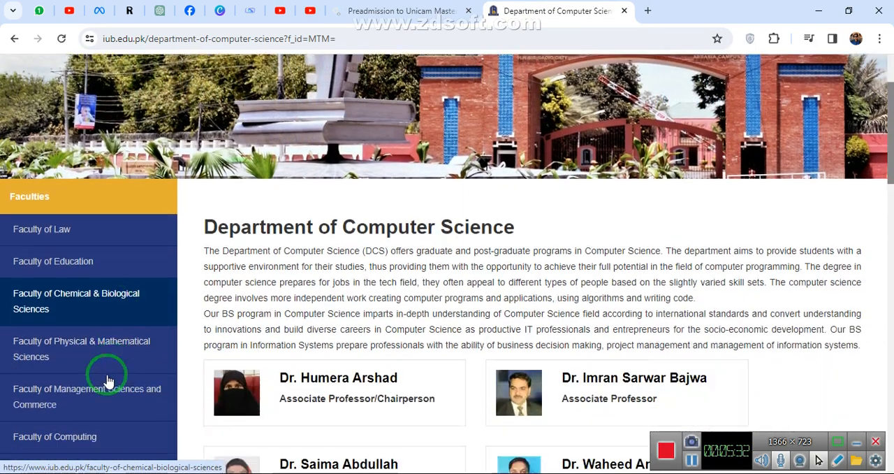
pyautogui.scroll(2, 28, 127)
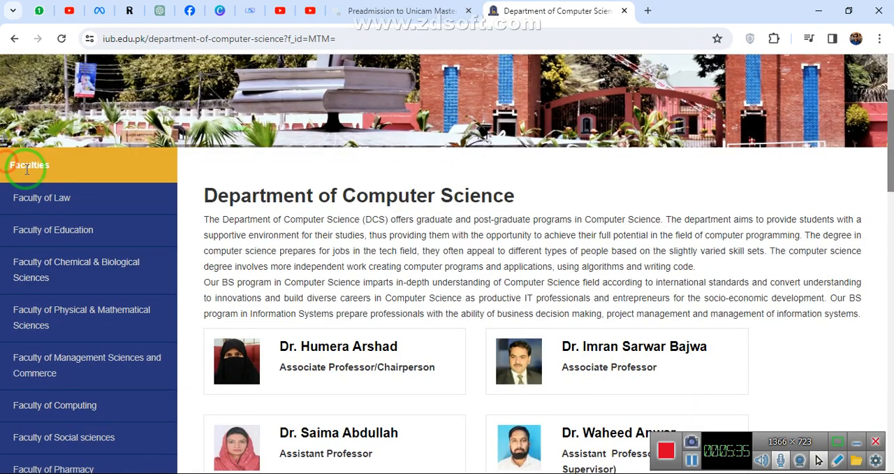
pyautogui.scroll(-5, 44, 259)
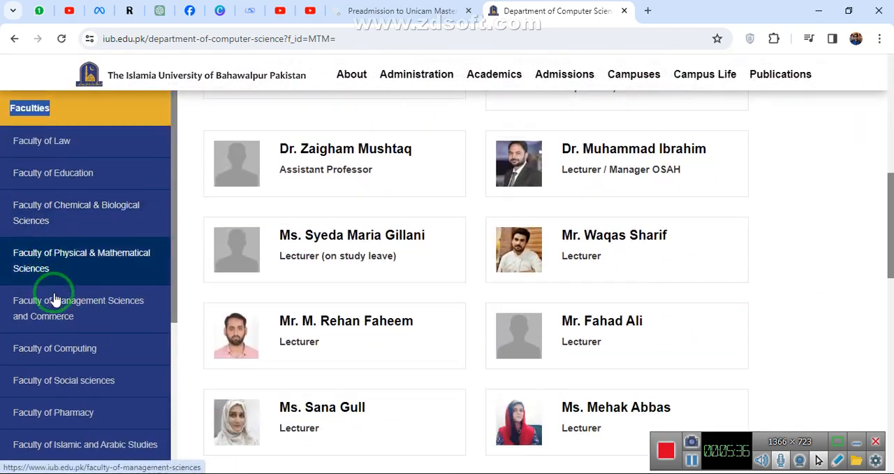
pyautogui.scroll(5, 56, 299)
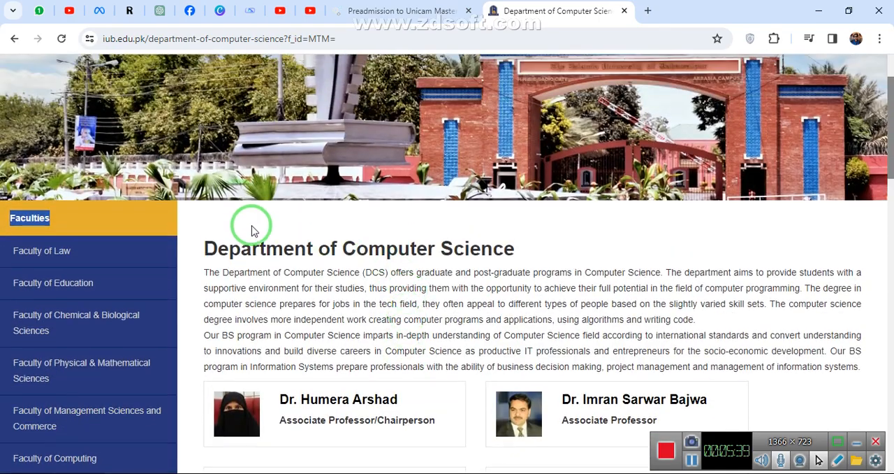
pyautogui.scroll(-10, 391, 257)
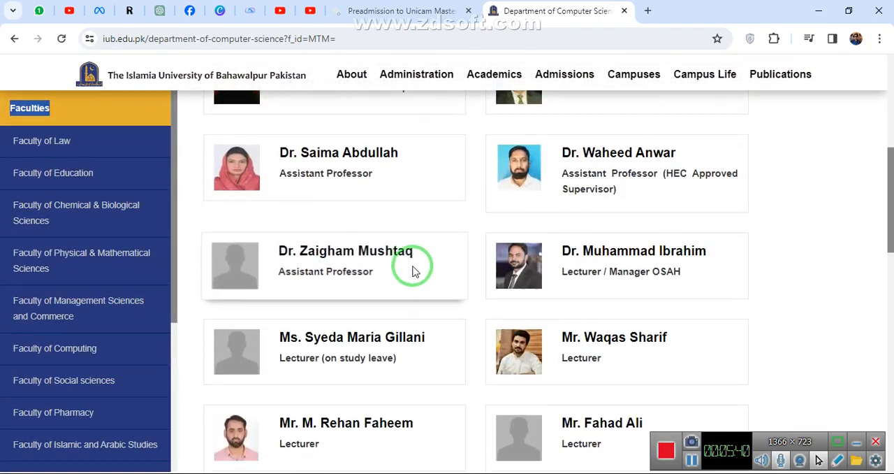
pyautogui.scroll(-5, 419, 284)
pyautogui.scroll(8, 420, 280)
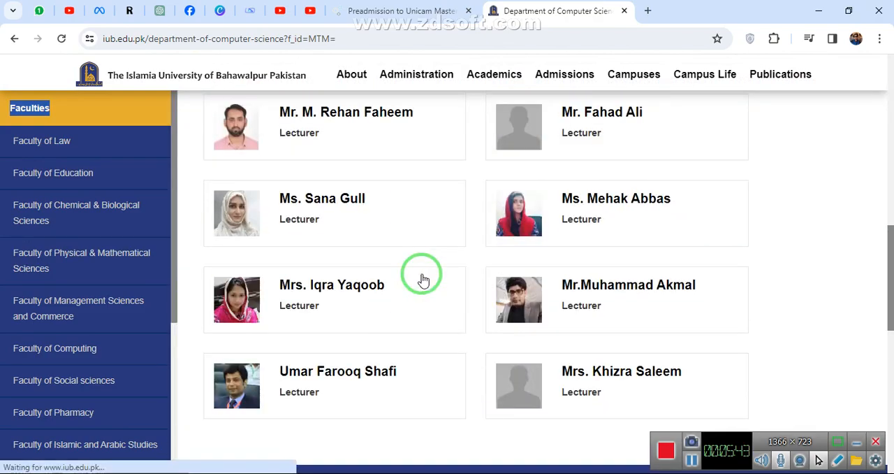
pyautogui.scroll(7, 377, 251)
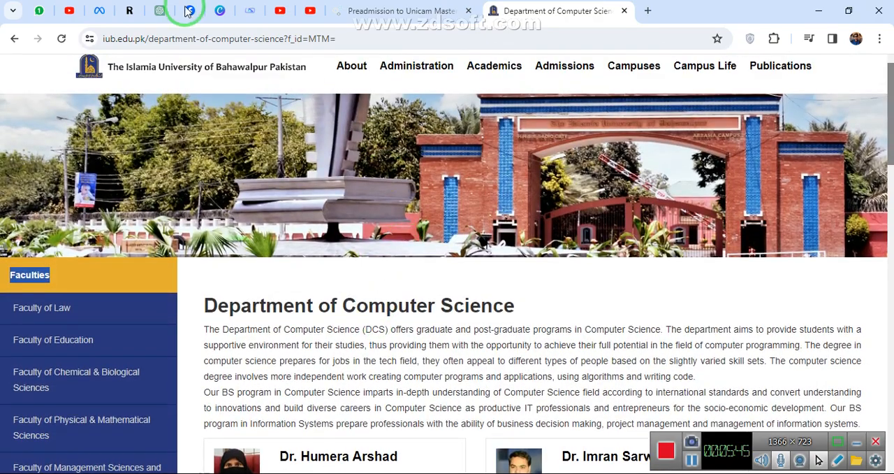
# Copy the Computer Science department page address into the form's BSc Degree Content (Syllabus) field.
pyautogui.tripleClick(278, 38)
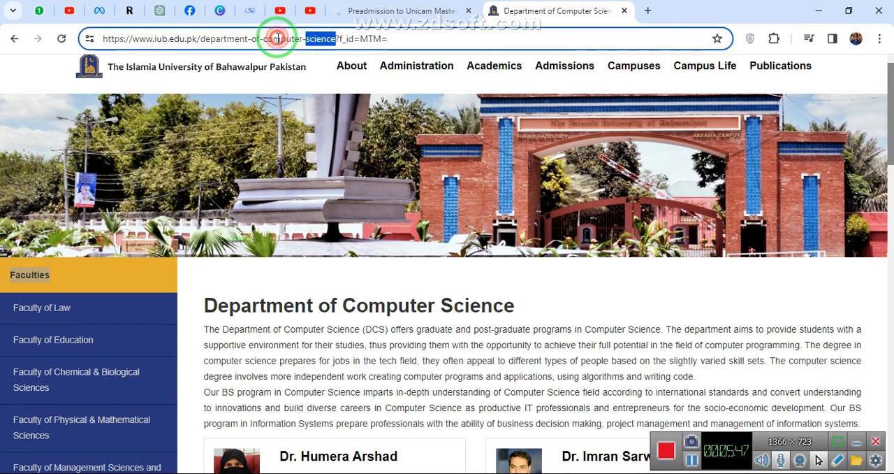
pyautogui.tripleClick(278, 39)
pyautogui.hotkey('ctrl', 'c')
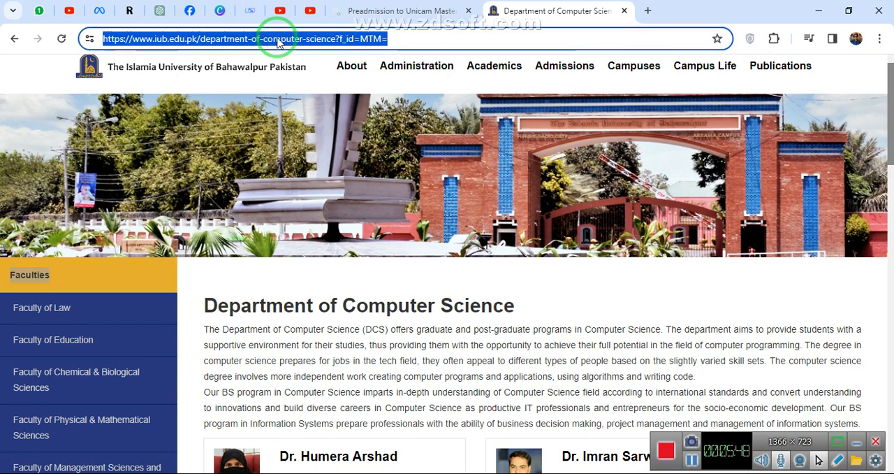
pyautogui.click(365, 10)
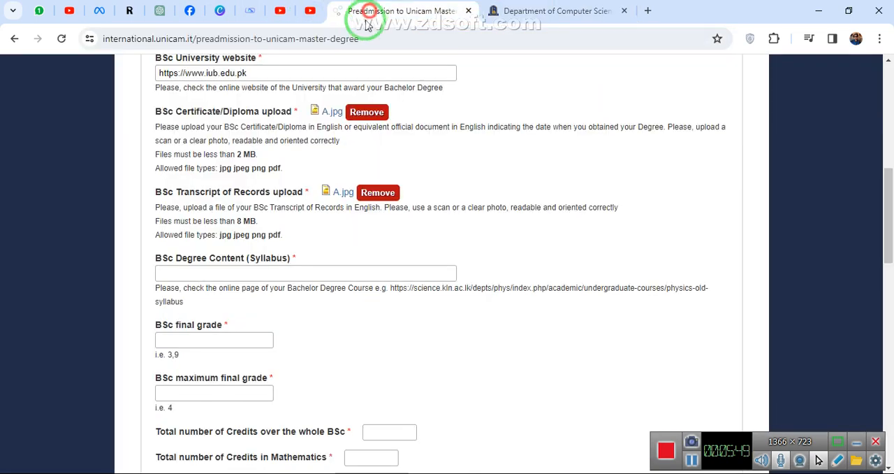
pyautogui.click(252, 279)
pyautogui.hotkey('ctrl', 'v')
# Enter 3.5 as the BSc final grade and 4 as the BSc maximum final grade.
pyautogui.scroll(-2, 252, 274)
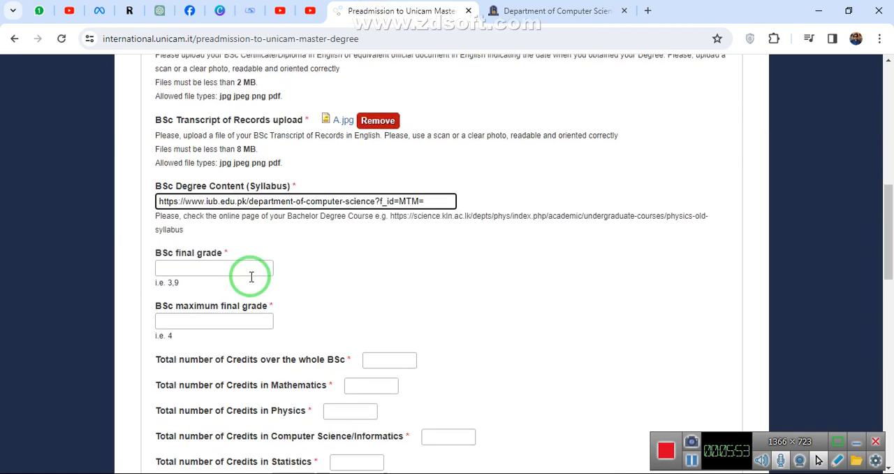
pyautogui.click(188, 205)
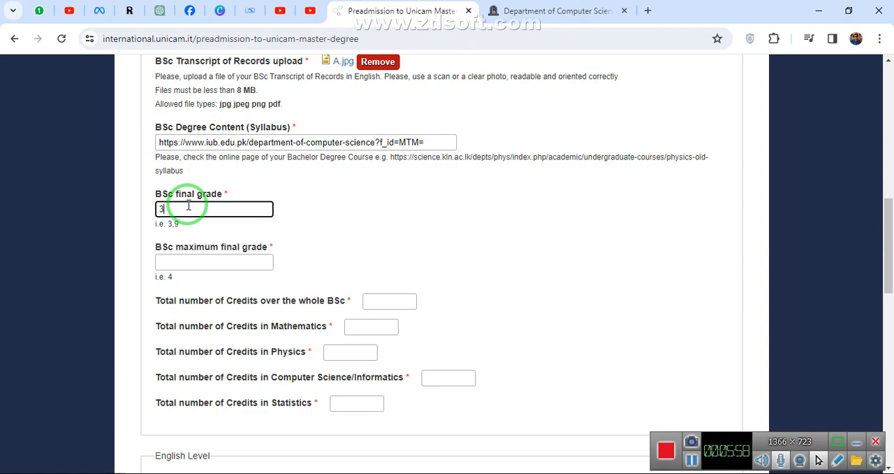
pyautogui.write('3.5')
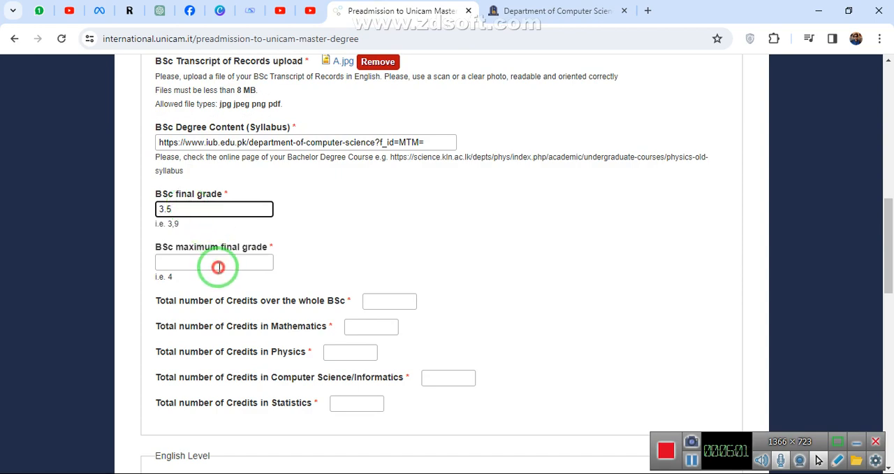
pyautogui.click(218, 266)
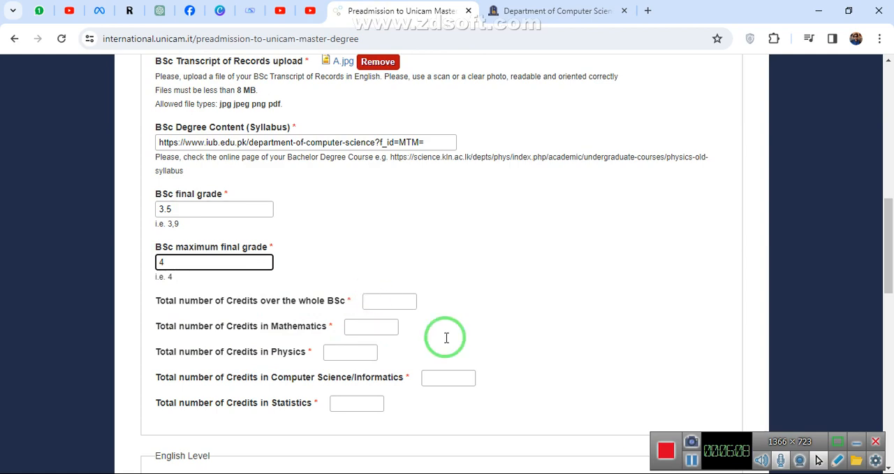
pyautogui.click(690, 460)
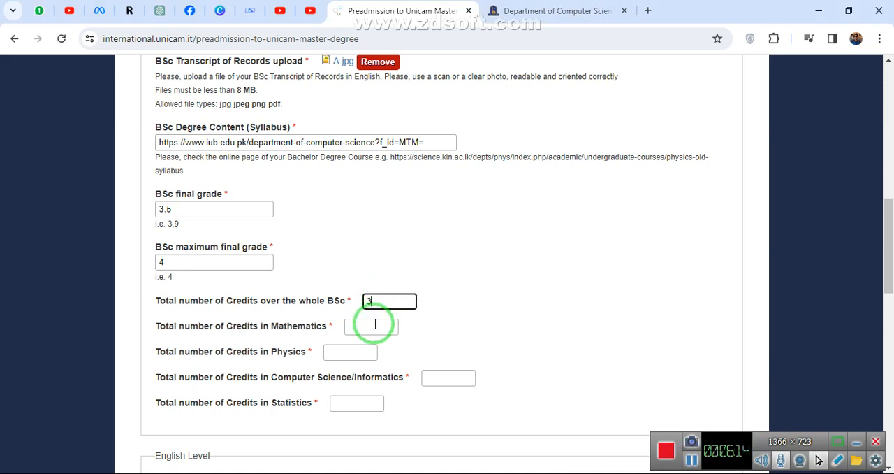
# Enter the BSc credits: 3 for the whole BSc, 4 in Mathematics, and 3 each in Physics, Computer Science/Informatics and Statistics.
pyautogui.write('4')
pyautogui.click(350, 352)
pyautogui.write('3')
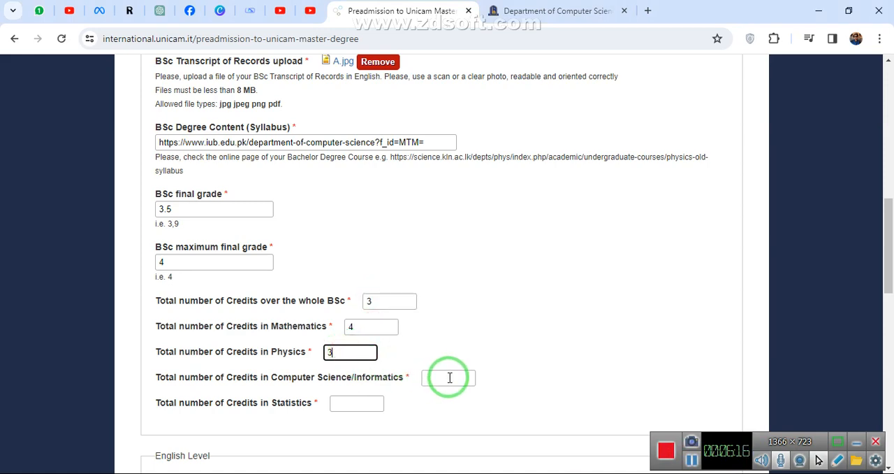
pyautogui.write('3')
pyautogui.click(359, 403)
pyautogui.write('3')
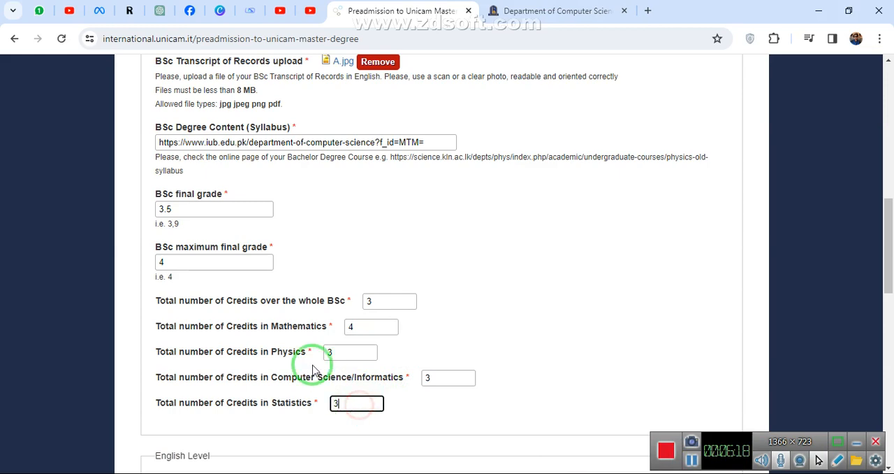
pyautogui.scroll(-2, 495, 258)
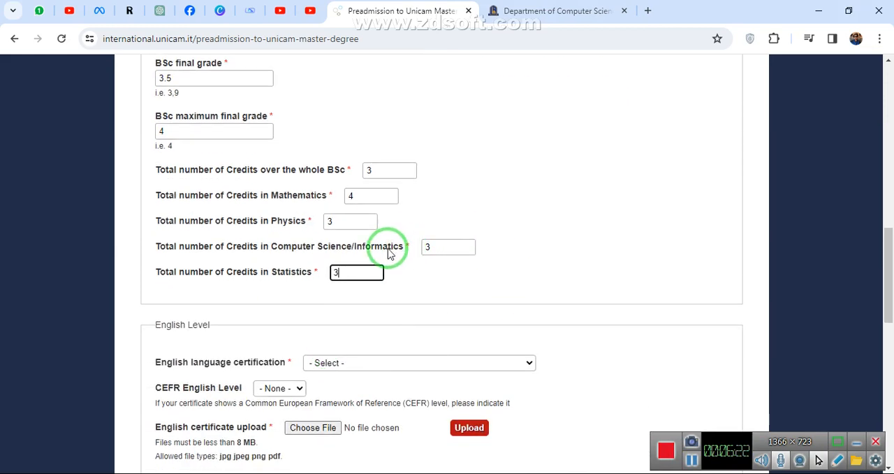
pyautogui.scroll(-1, 389, 263)
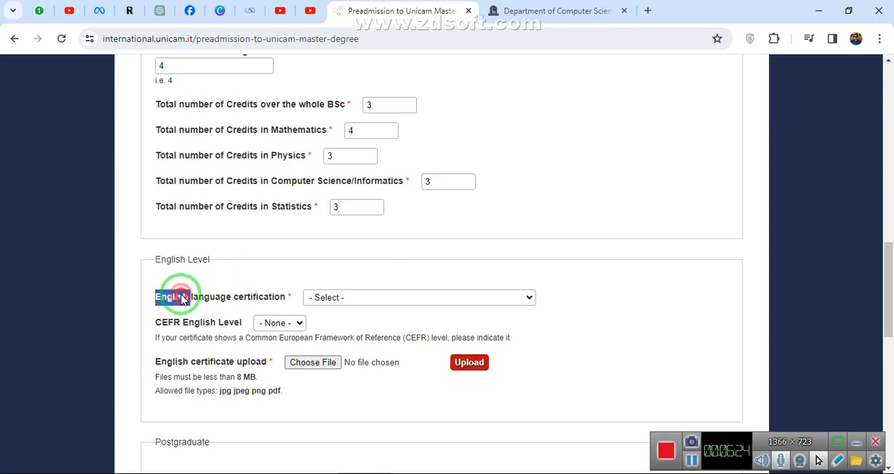
# Set the English language certification to Other and describe it as "english proficiency language certificate".
pyautogui.moveTo(183, 299); pyautogui.dragTo(447, 314)
pyautogui.click(369, 298)
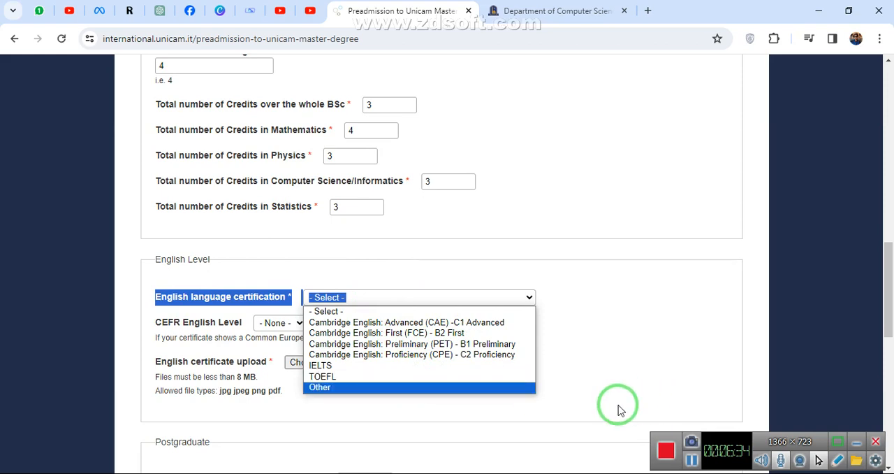
pyautogui.click(692, 461)
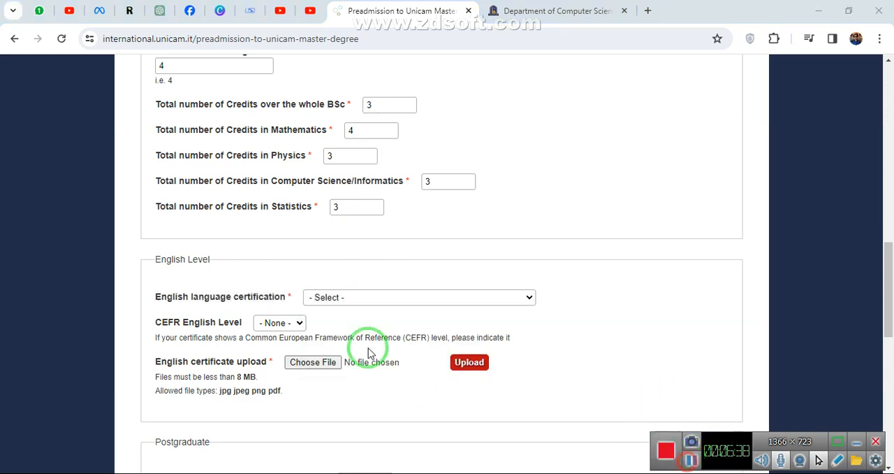
pyautogui.click(362, 301)
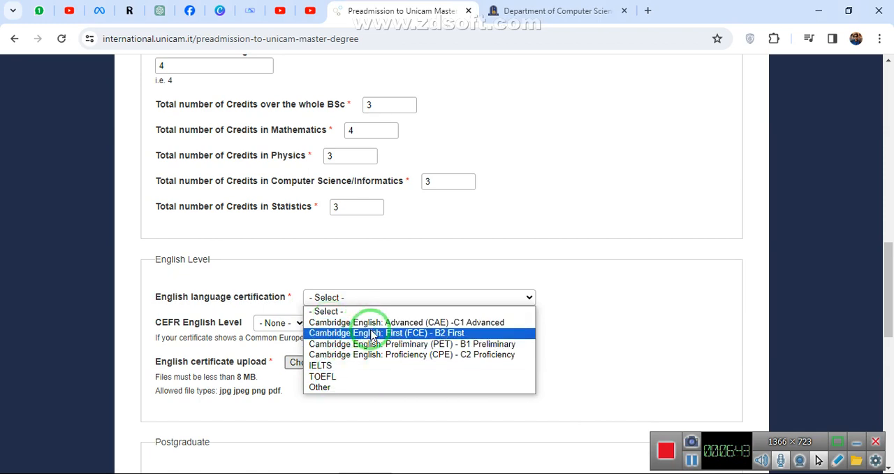
pyautogui.click(341, 386)
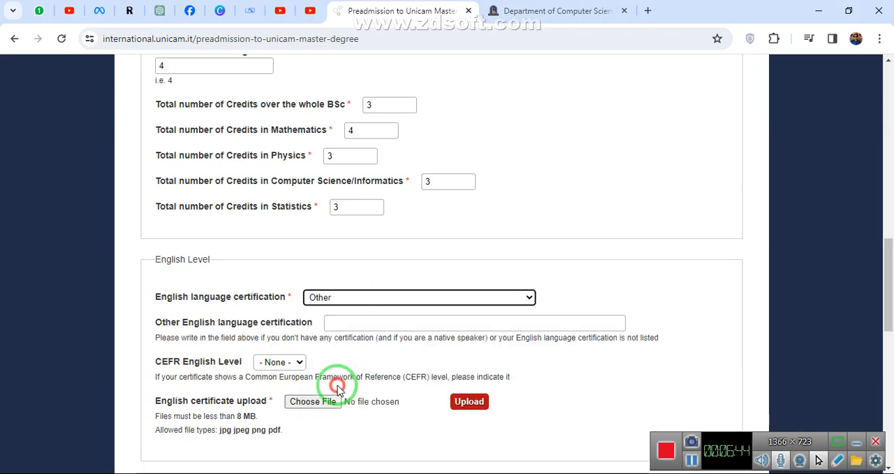
pyautogui.click(362, 323)
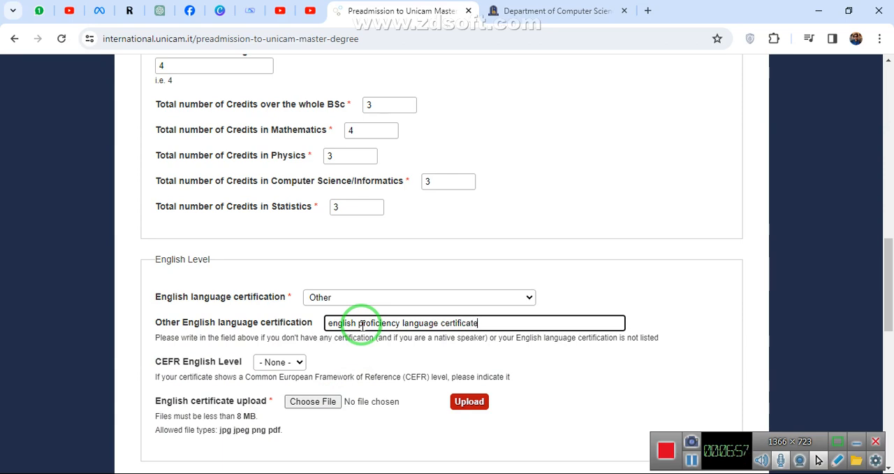
# Set the CEFR English Level to B2.
pyautogui.scroll(-1, 349, 328)
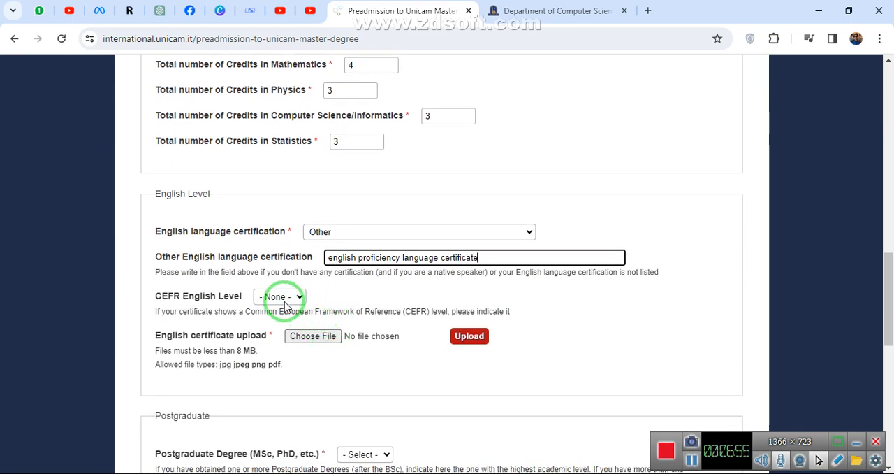
pyautogui.click(282, 298)
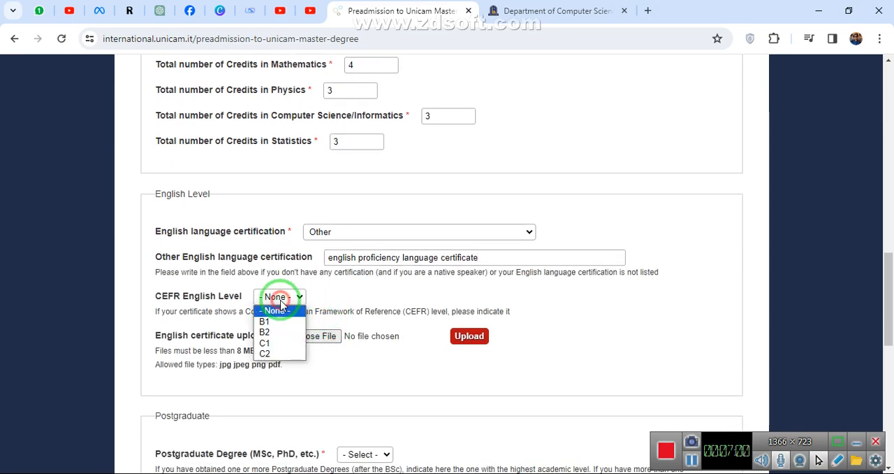
pyautogui.click(278, 333)
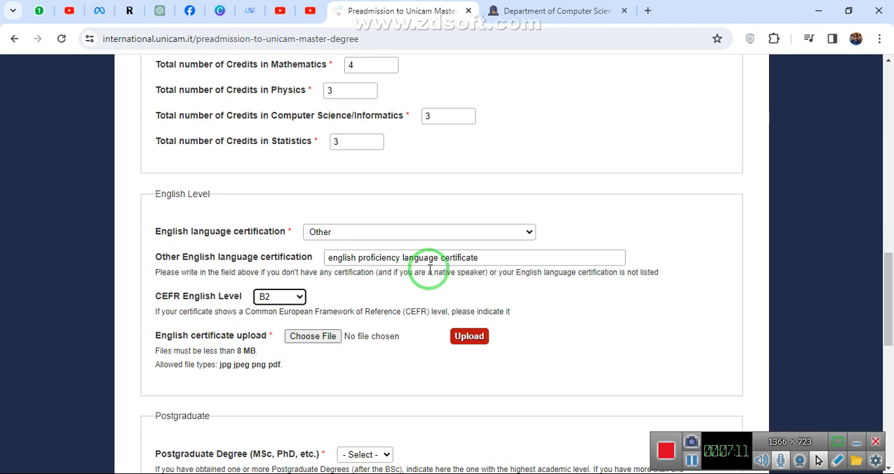
# Upload A.jpg from the Desktop's New folder as the English certificate.
pyautogui.click(314, 341)
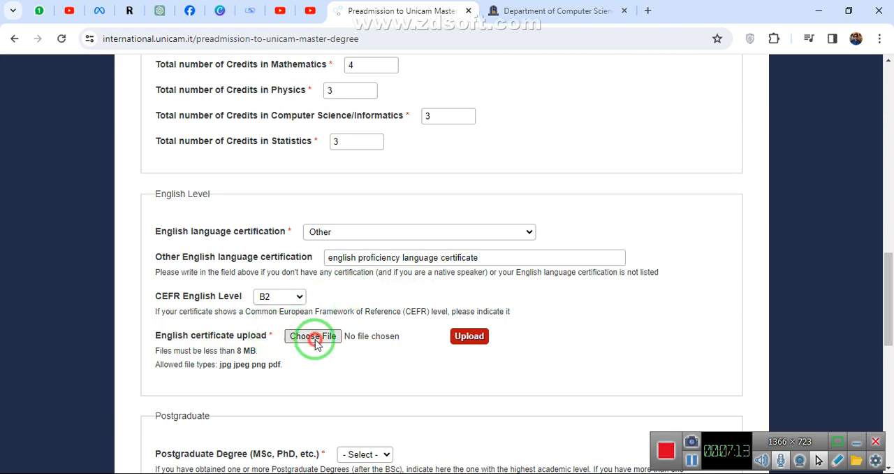
pyautogui.click(399, 125)
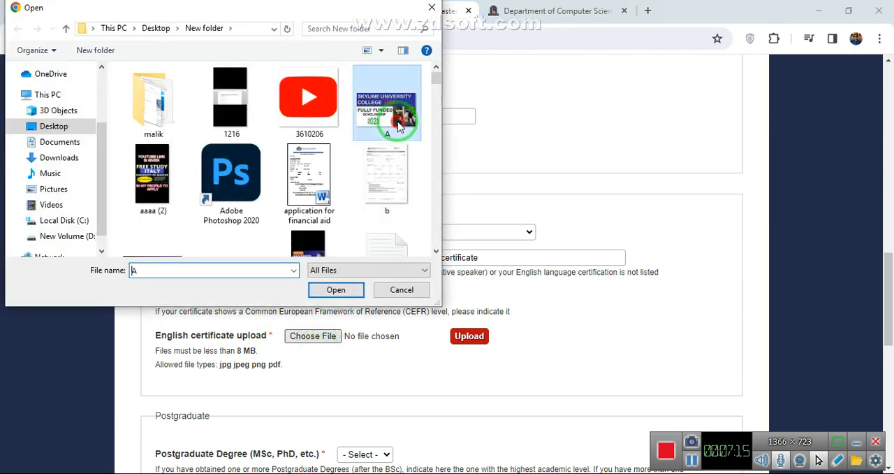
pyautogui.doubleClick(400, 124)
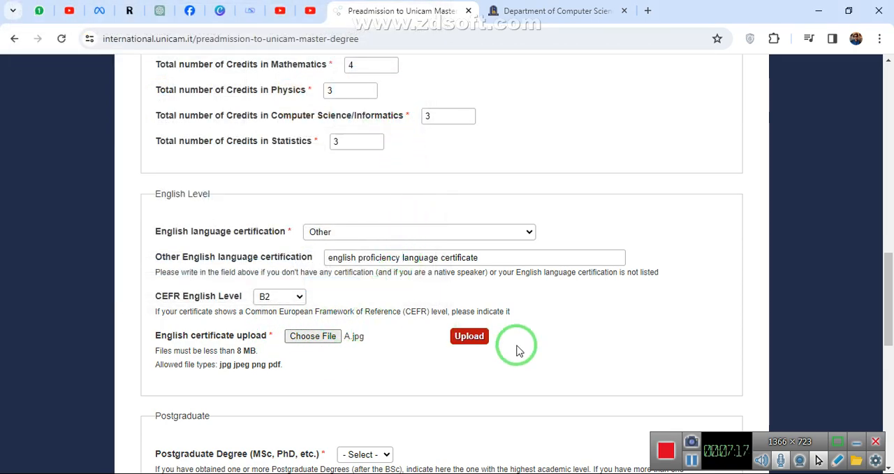
pyautogui.click(468, 336)
# Set the Postgraduate Degree (MSc, PhD, etc.) to None.
pyautogui.scroll(-2, 426, 271)
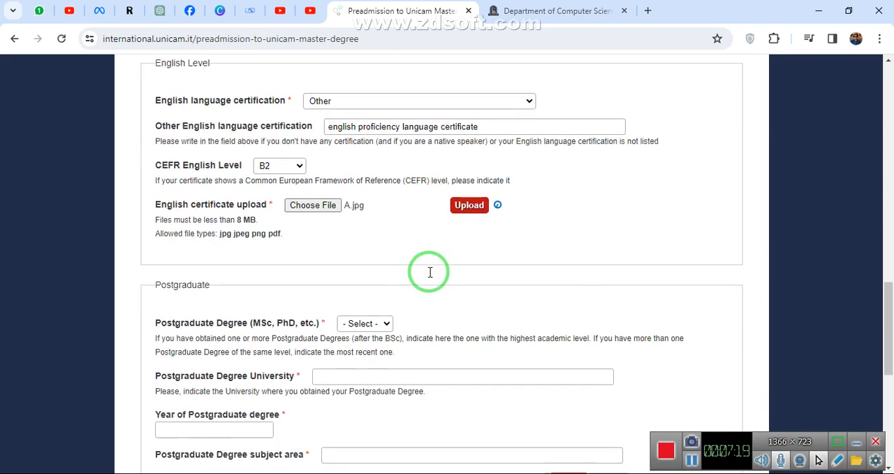
pyautogui.scroll(-1, 411, 266)
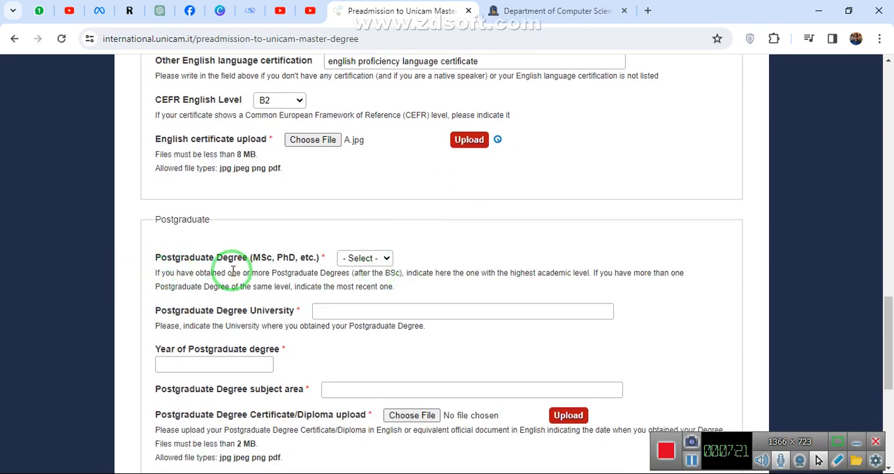
pyautogui.click(373, 258)
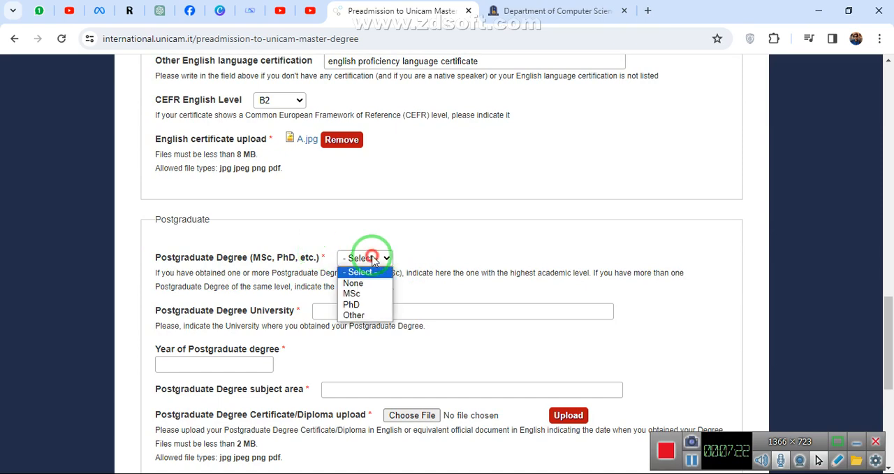
pyautogui.click(353, 283)
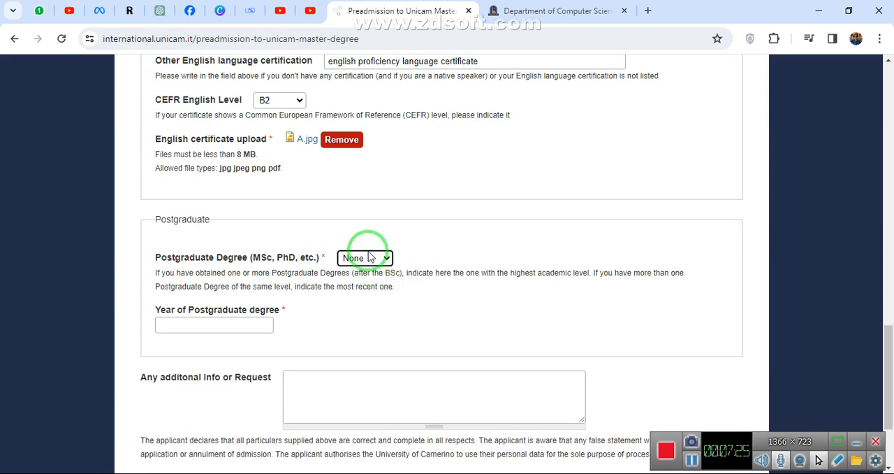
# Try Other as the Postgraduate Degree and return the choice to None.
pyautogui.click(370, 258)
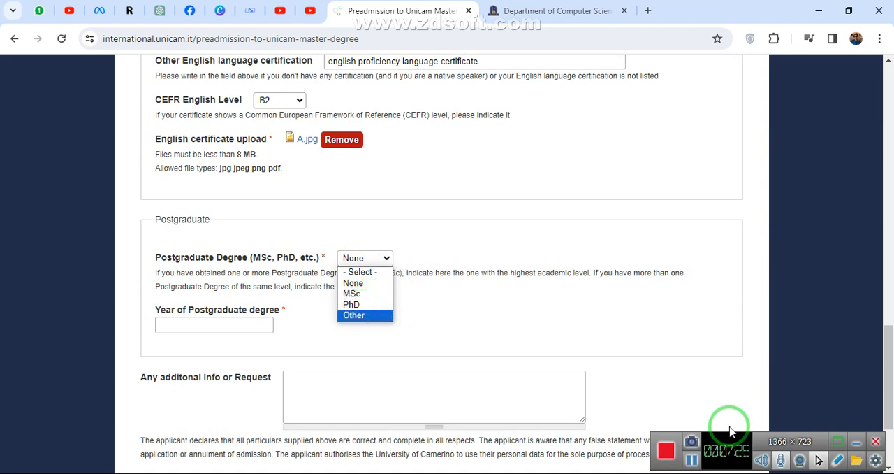
pyautogui.click(729, 460)
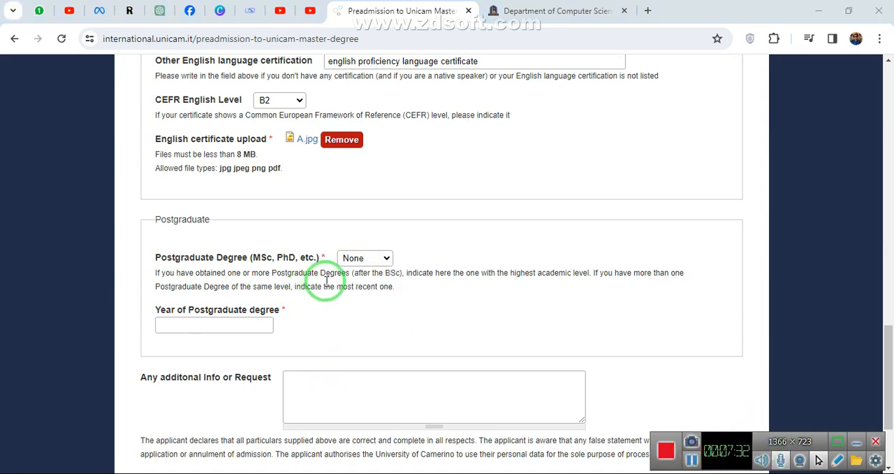
pyautogui.click(367, 259)
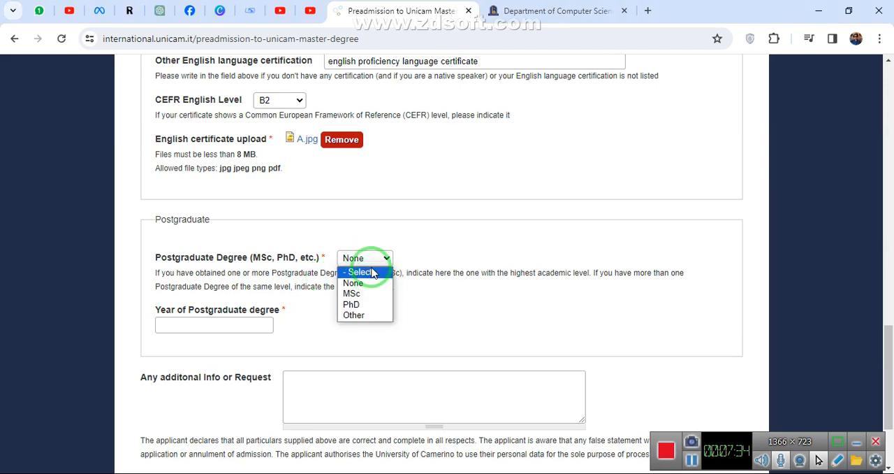
pyautogui.click(354, 315)
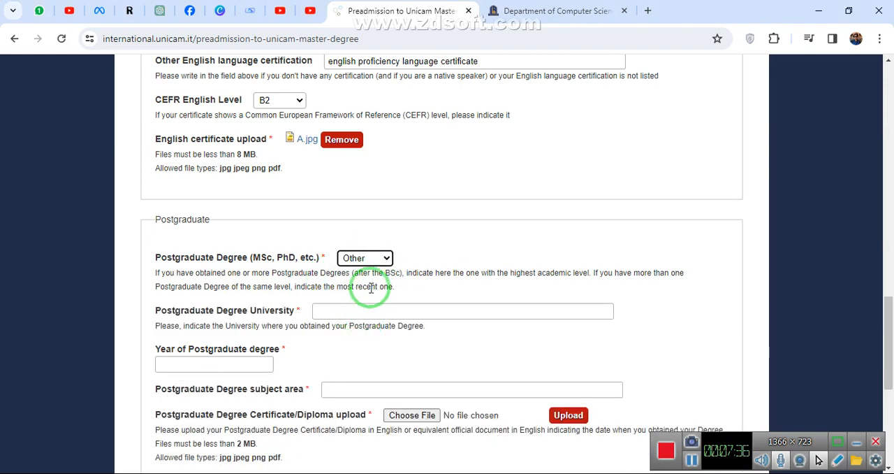
pyautogui.click(368, 259)
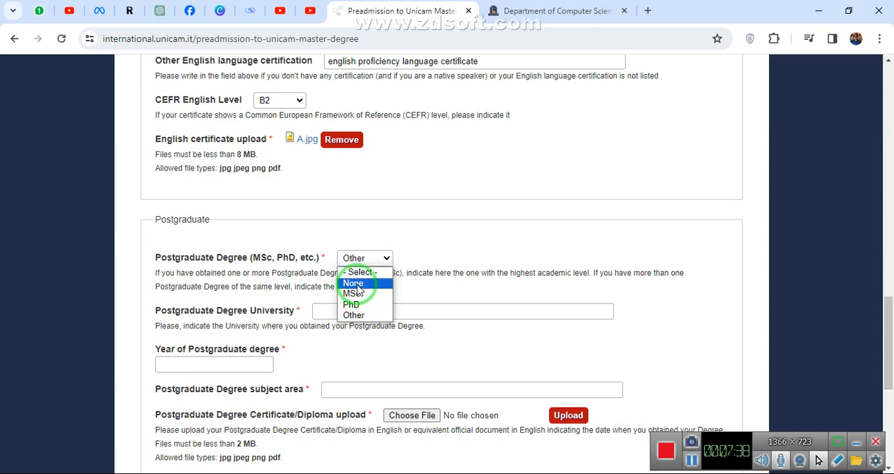
pyautogui.click(353, 282)
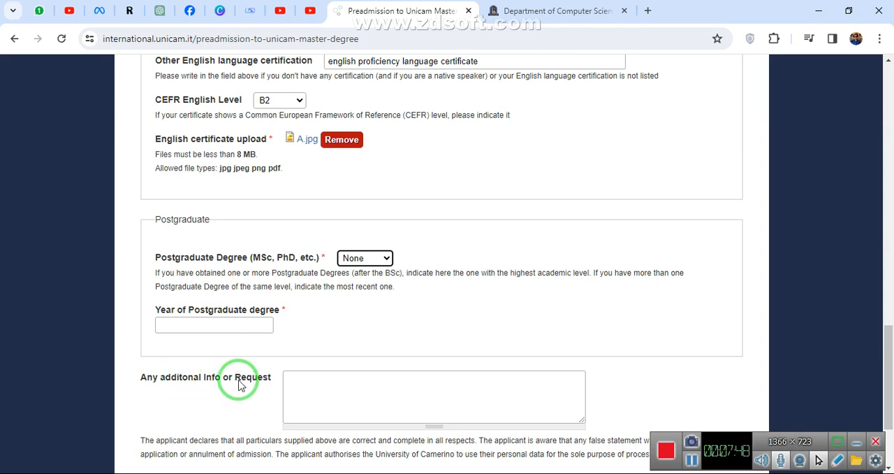
# Agree to the treatment of personal information in the form's Personal data declaration.
pyautogui.scroll(-2, 295, 408)
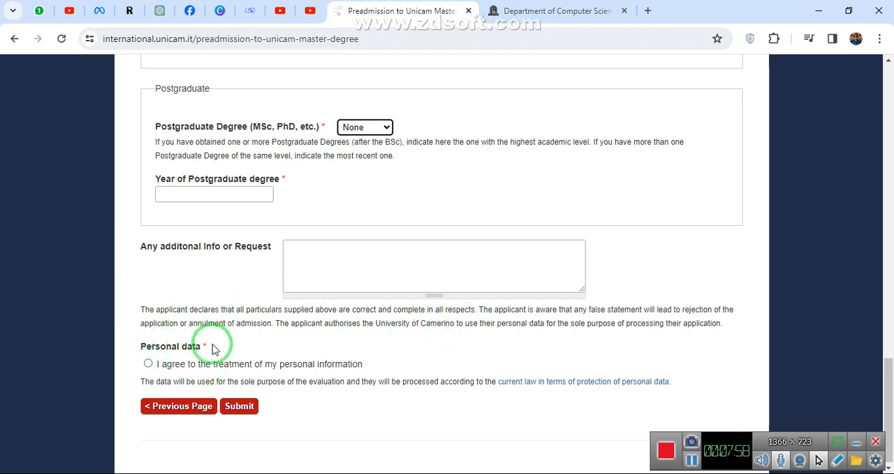
pyautogui.click(149, 364)
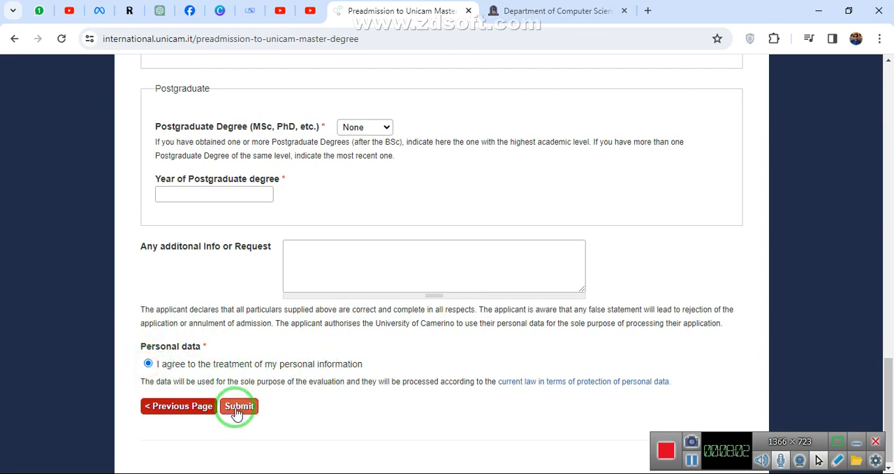
# Review the completed preadmission form, checking the passport upload, master degree course, BSc details, uploaded documents, grades and credits.
pyautogui.scroll(15, 256, 383)
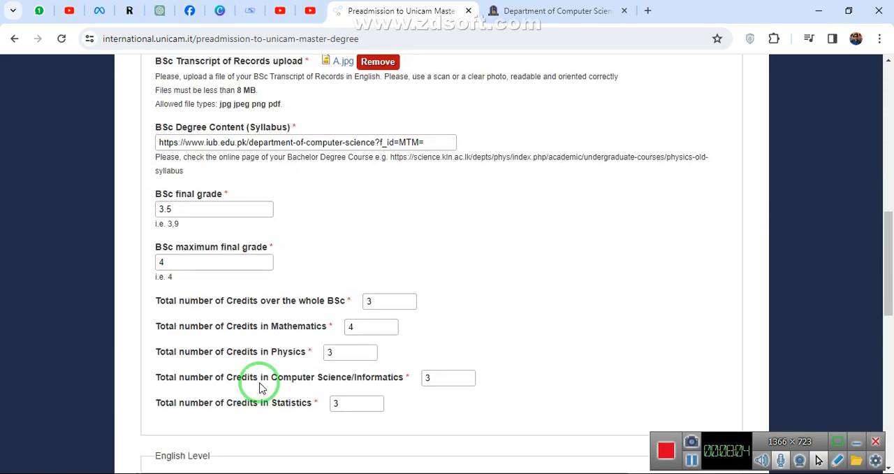
pyautogui.scroll(3, 260, 387)
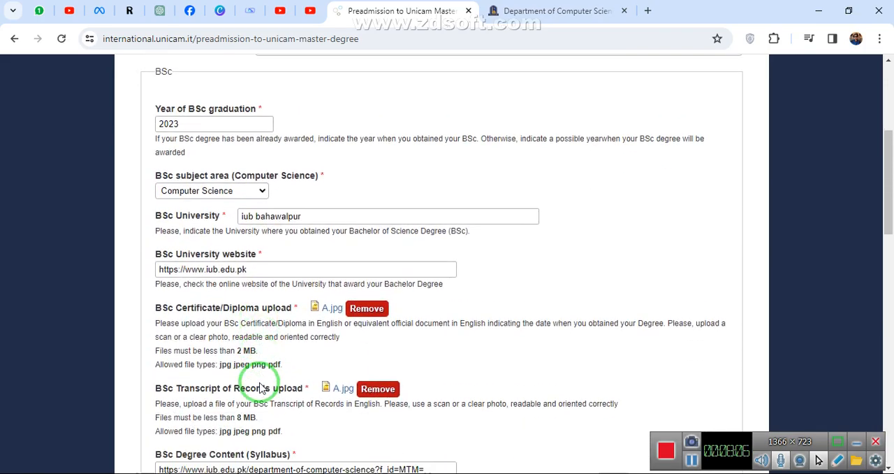
pyautogui.scroll(3, 260, 388)
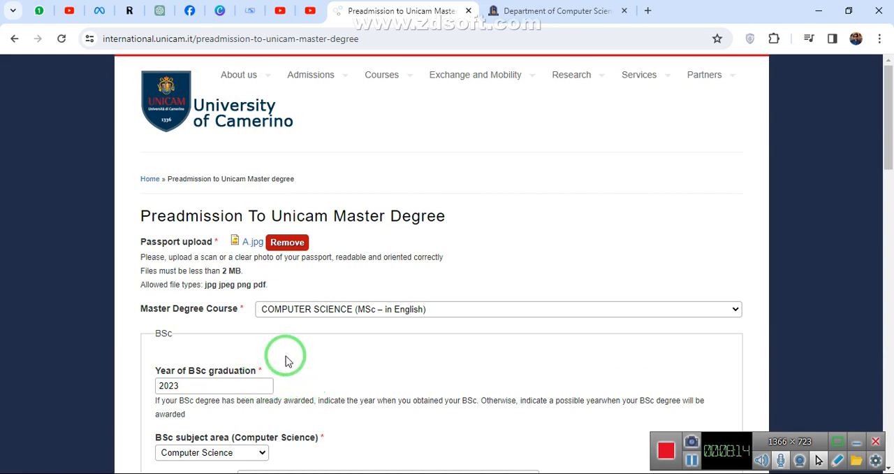
pyautogui.scroll(-1, 344, 380)
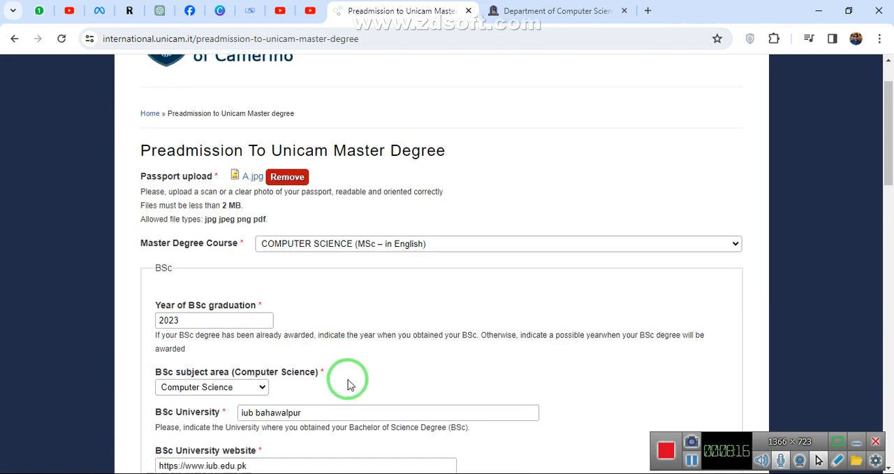
pyautogui.scroll(-1, 349, 385)
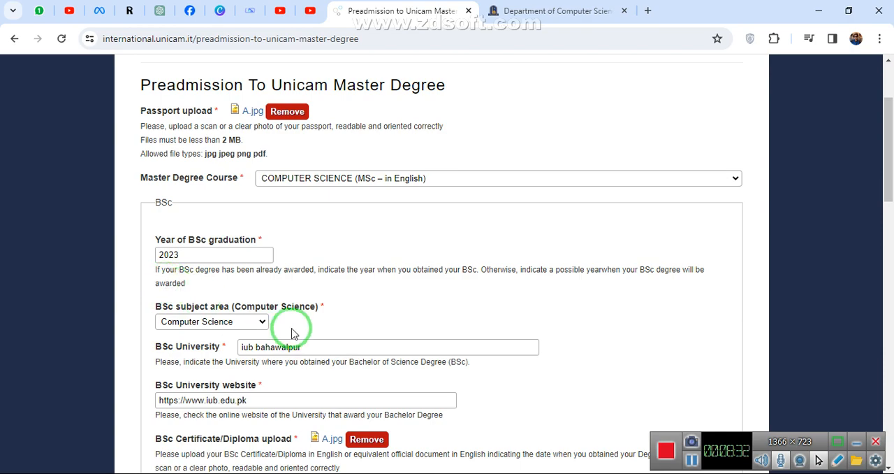
pyautogui.scroll(-5, 292, 332)
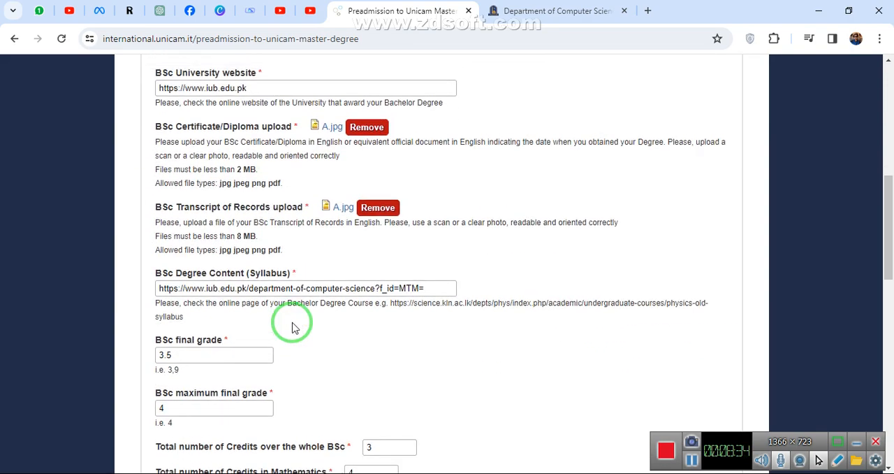
pyautogui.scroll(7, 292, 328)
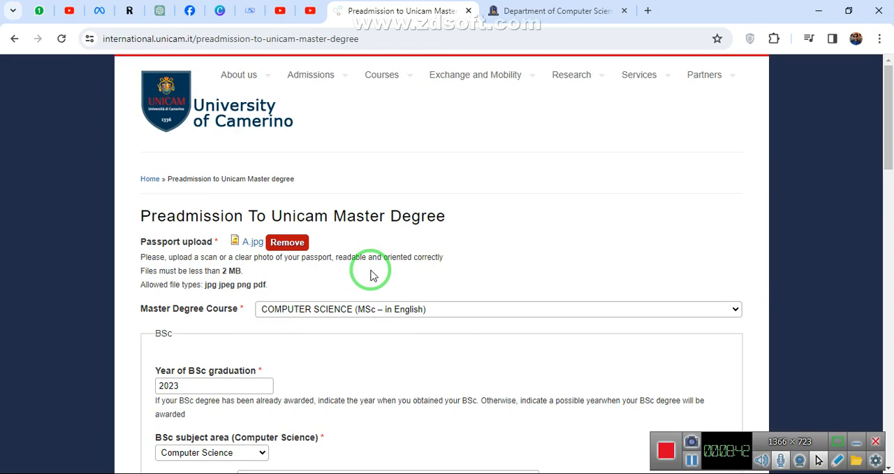
pyautogui.scroll(-8, 370, 274)
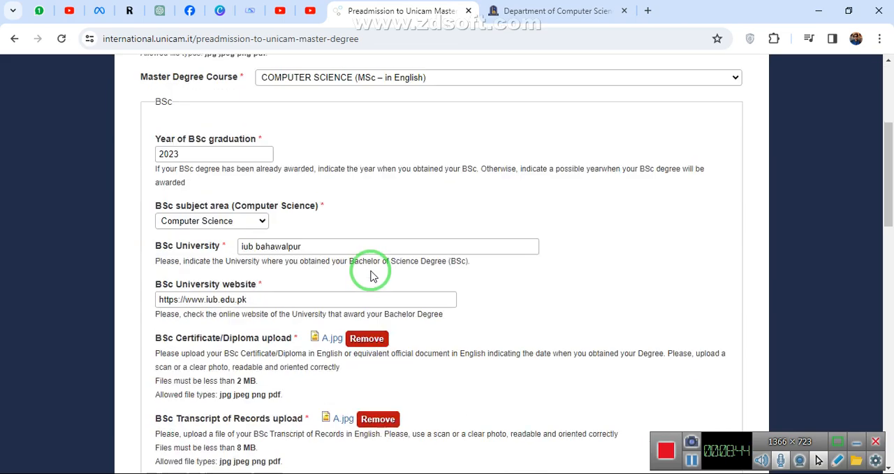